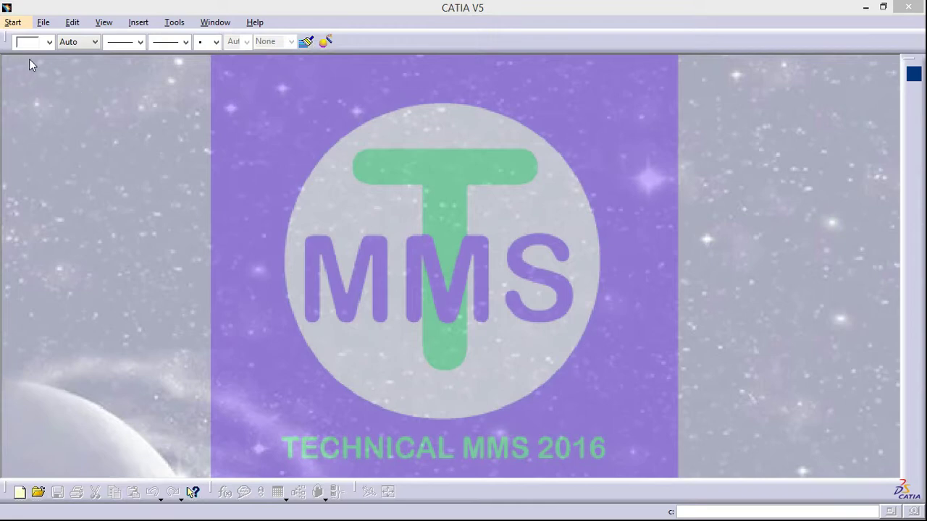
# Step: Open the recent part pop.CATPart and shift the model left in the view
pyautogui.click(43, 22)
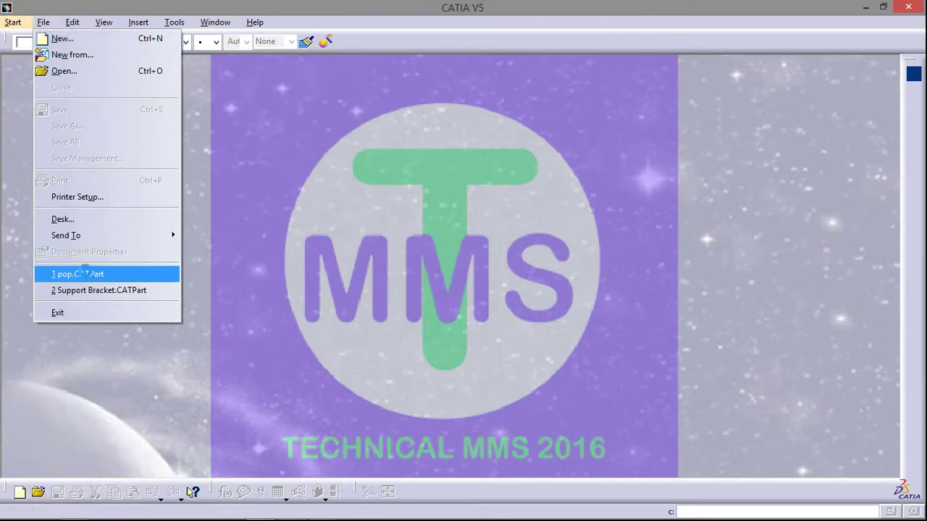
pyautogui.click(89, 275)
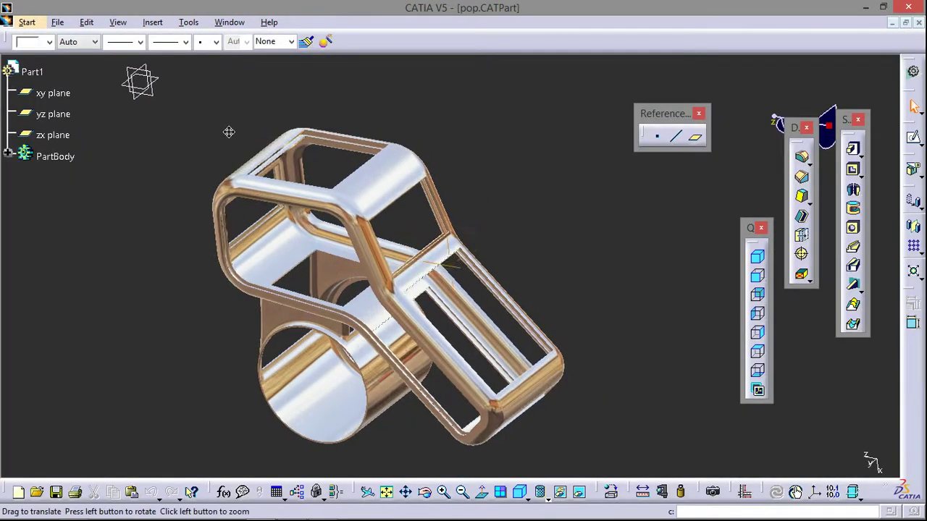
pyautogui.moveTo(396, 161); pyautogui.dragTo(242, 130, button='middle')
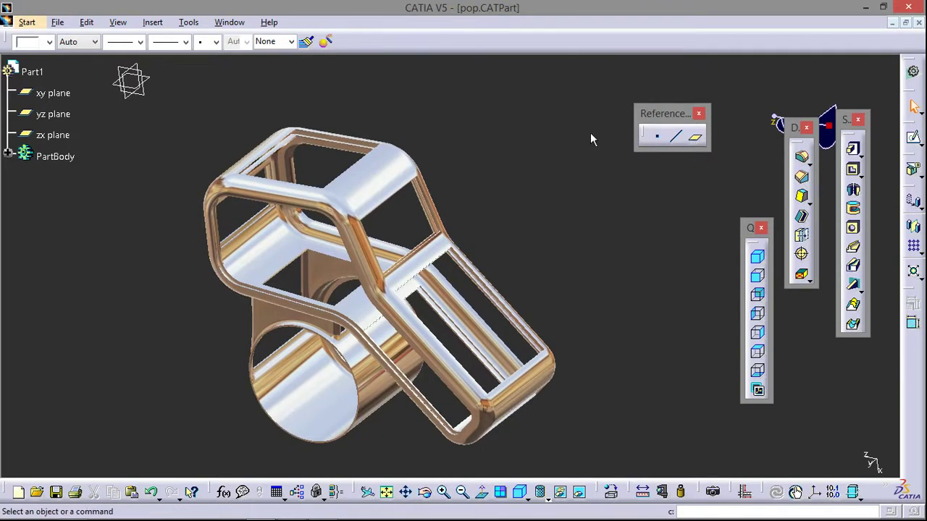
# Step: Create an Offset from plane reference plane 30 mm from the flat face
pyautogui.click(695, 137)
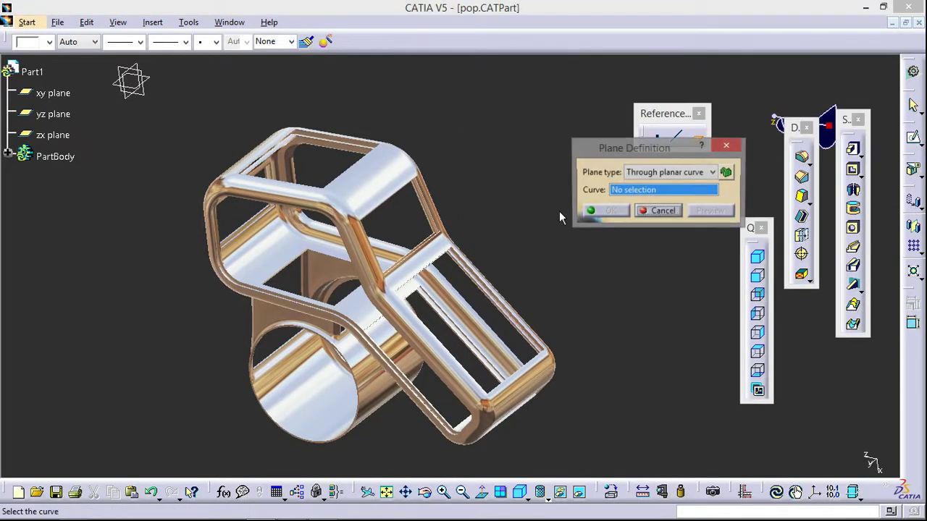
pyautogui.click(637, 175)
pyautogui.click(637, 186)
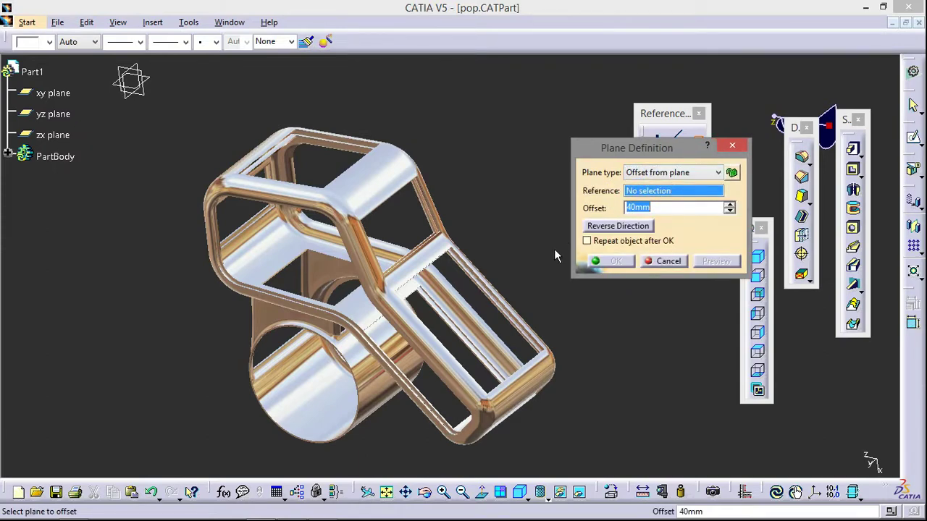
pyautogui.click(275, 317)
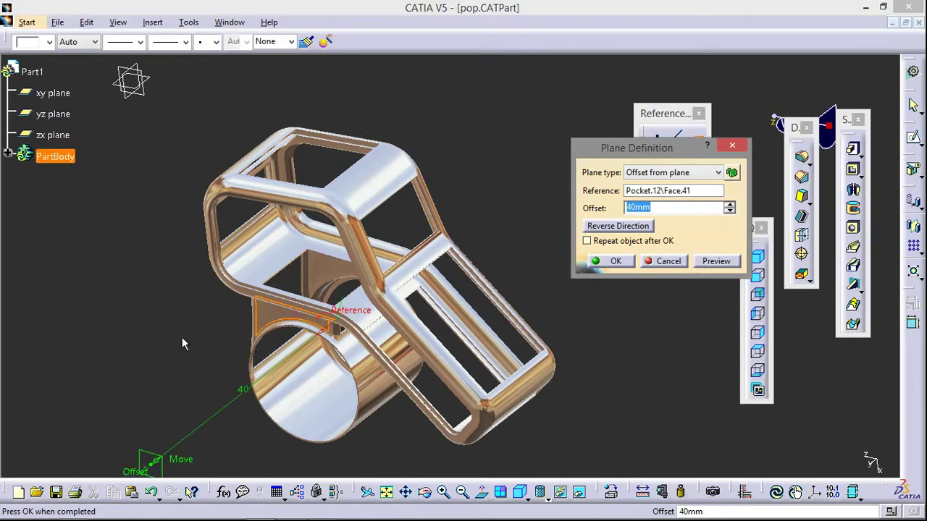
pyautogui.moveTo(181, 344); pyautogui.dragTo(187, 330, button='middle')
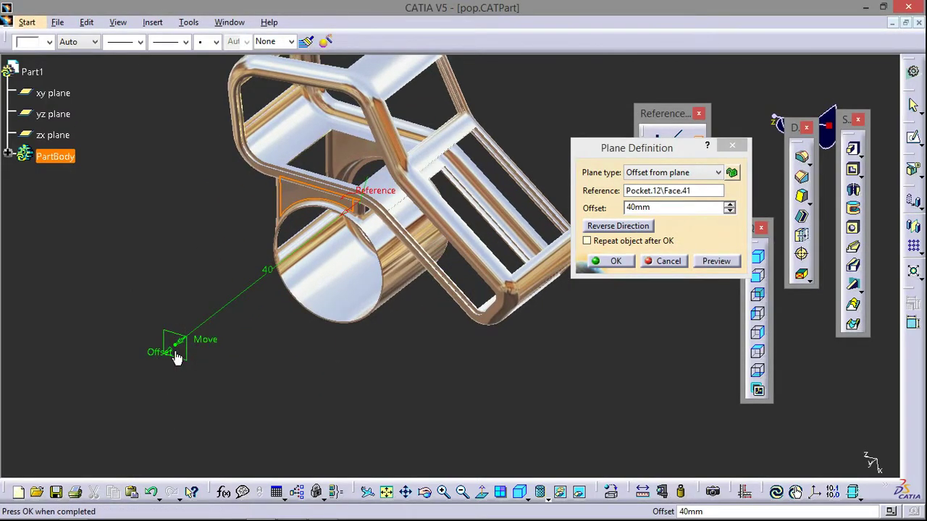
pyautogui.click(569, 216)
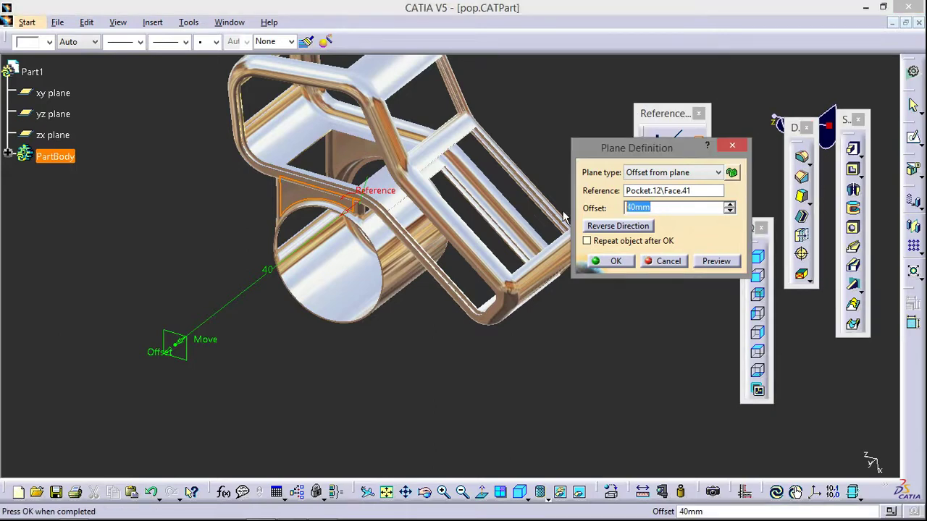
pyautogui.write('30')
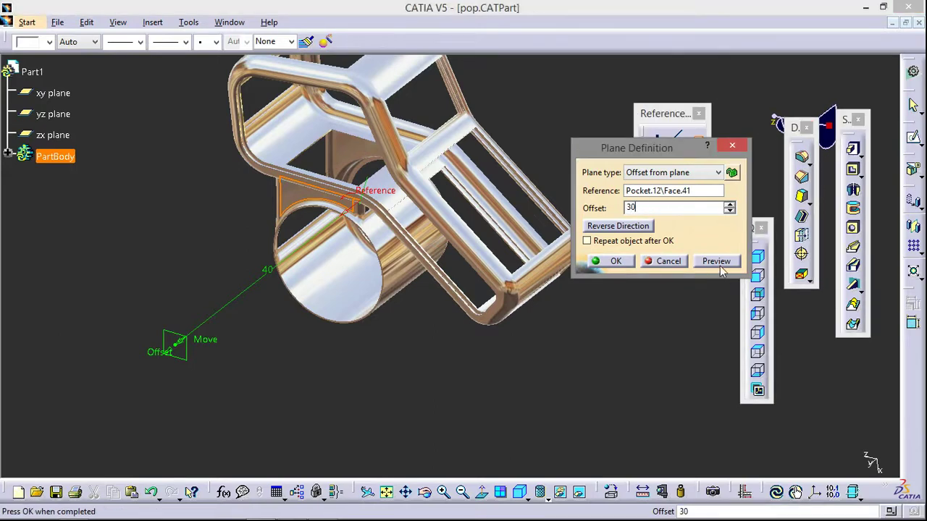
pyautogui.click(704, 265)
pyautogui.click(615, 262)
# Step: Create an on-surface point, Point.3, on the upper tube
pyautogui.click(697, 138)
pyautogui.click(666, 172)
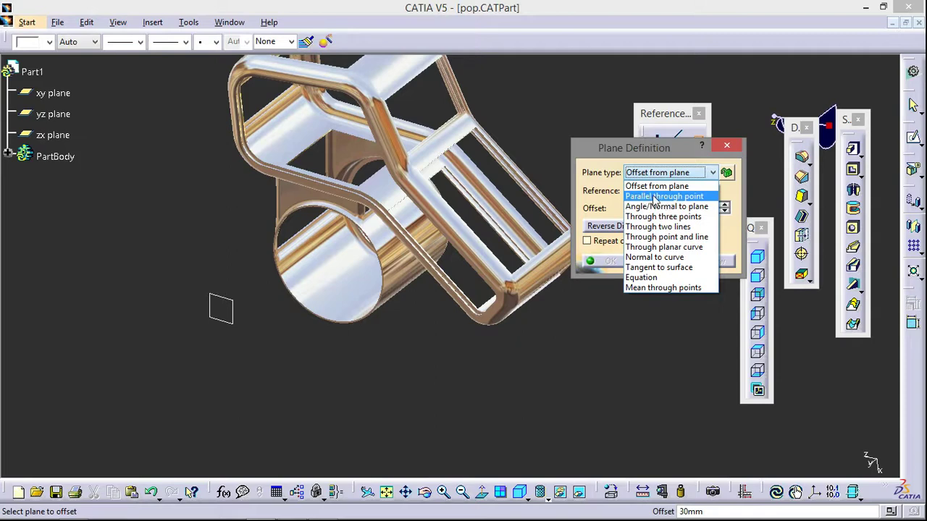
pyautogui.click(672, 197)
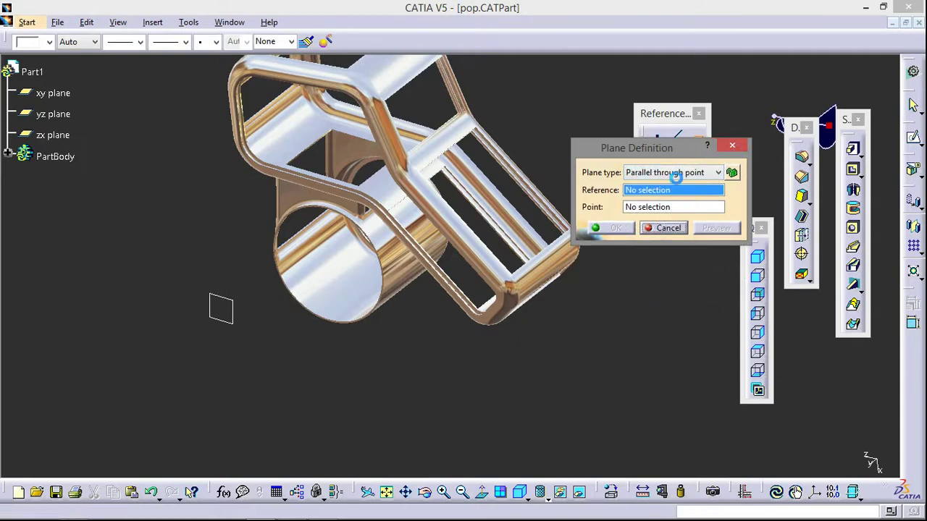
pyautogui.click(744, 147)
pyautogui.click(655, 139)
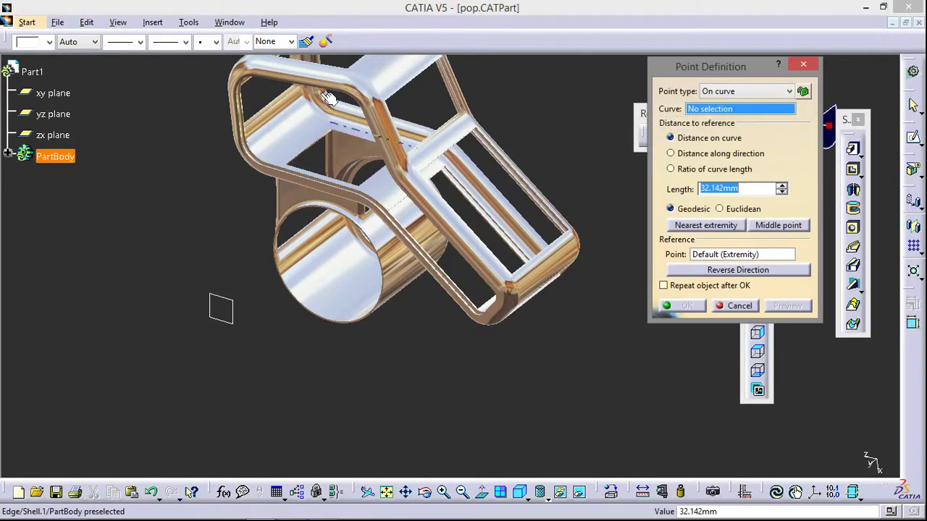
pyautogui.click(370, 92)
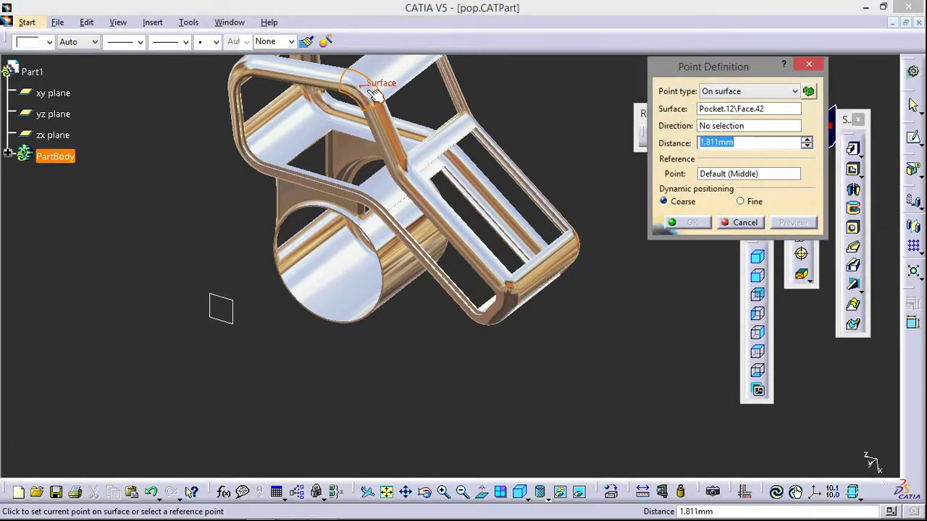
pyautogui.click(365, 88)
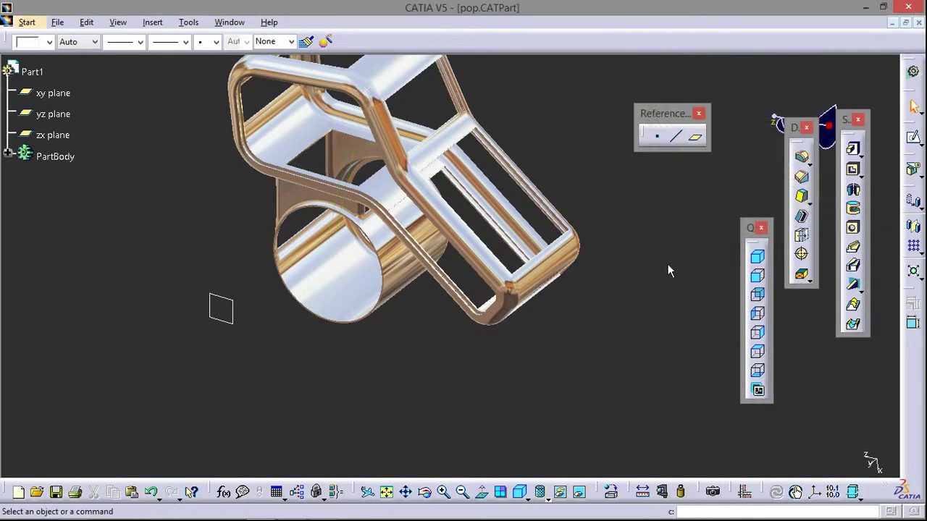
# Step: Create a plane parallel to offset plane Plane.3 through Point.3
pyautogui.click(697, 139)
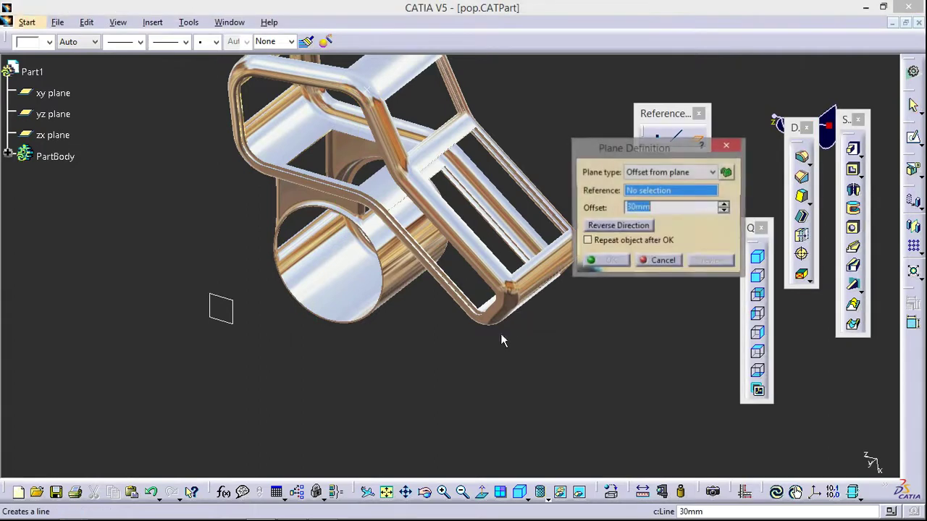
pyautogui.click(240, 329)
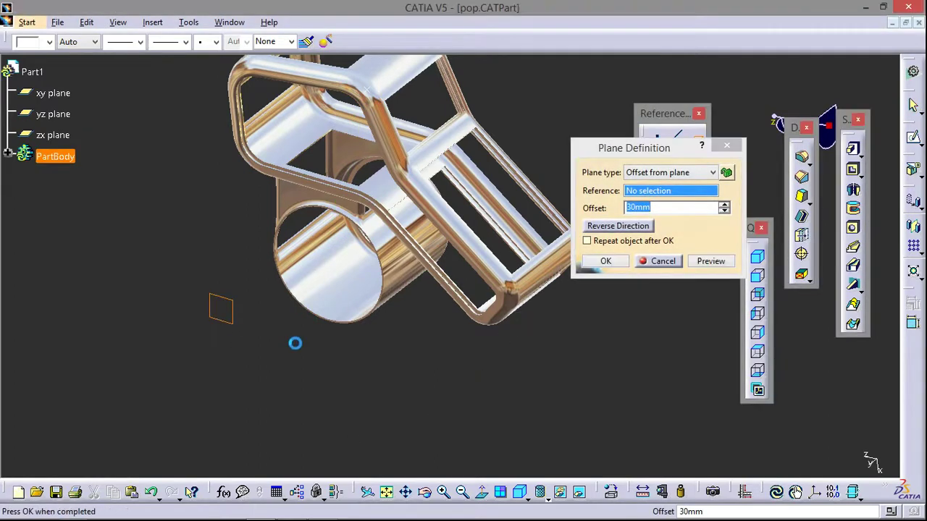
pyautogui.click(377, 97)
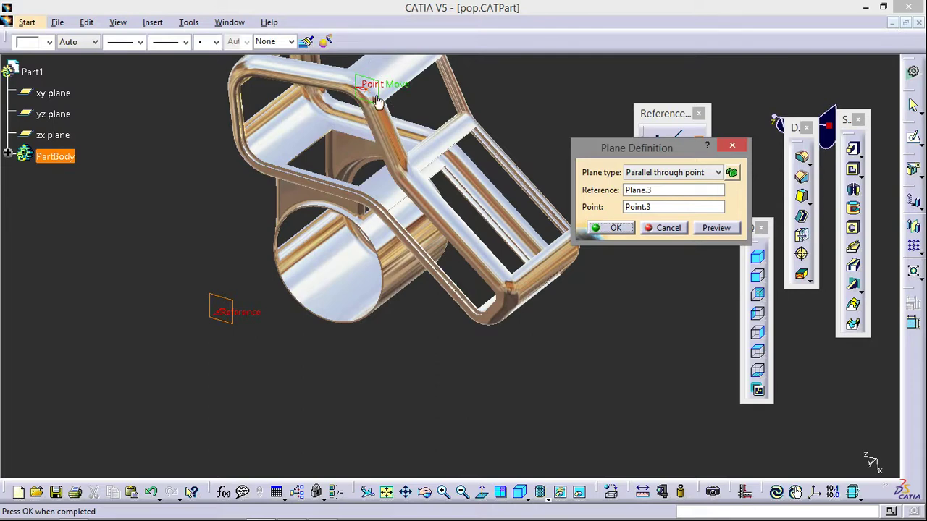
pyautogui.click(616, 229)
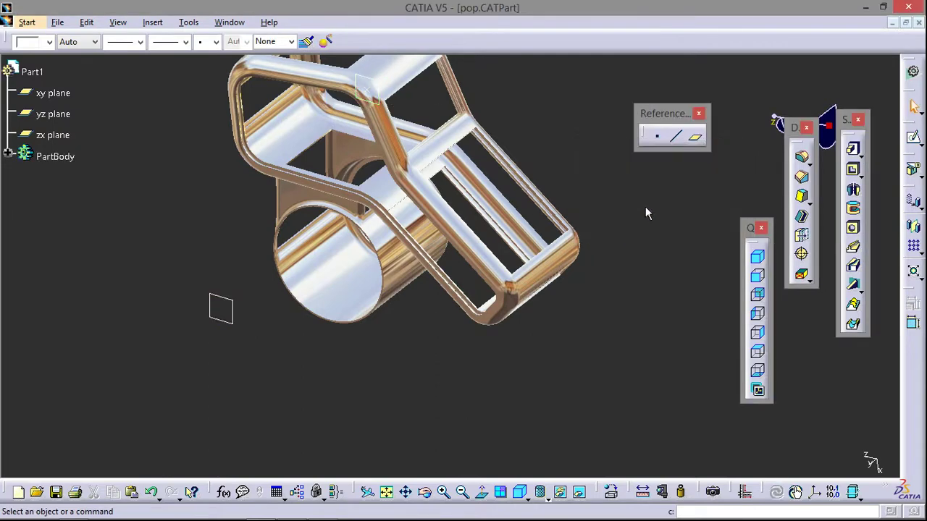
# Step: Set up an angle plane about edge Pocket.12\Edge.22 with the xy plane as reference
pyautogui.click(639, 174)
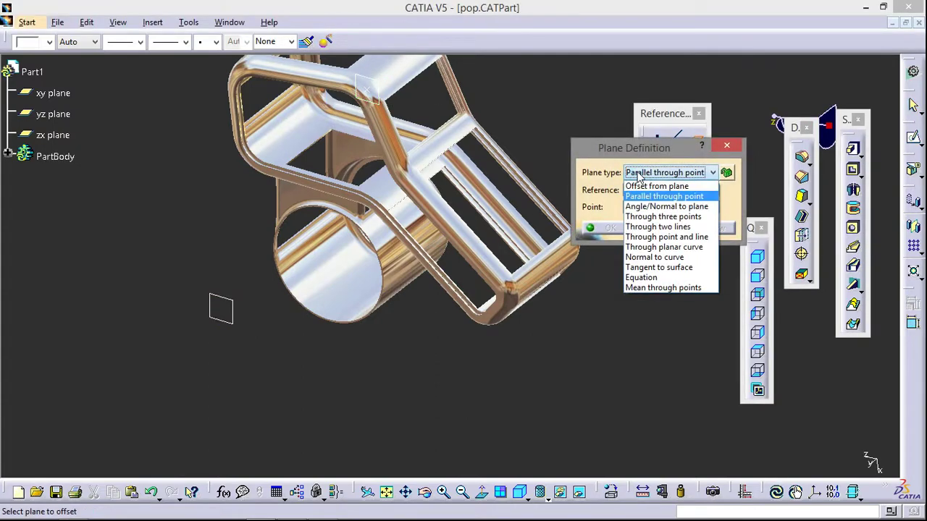
pyautogui.click(681, 208)
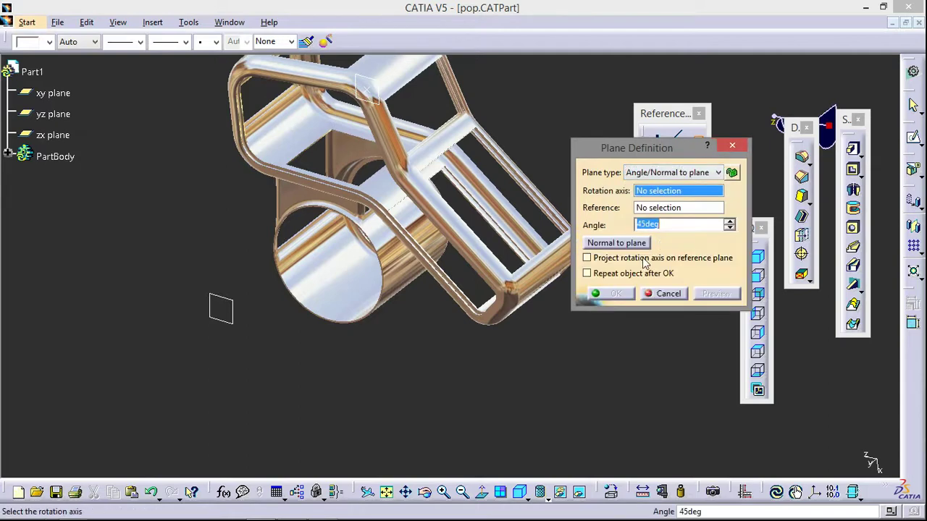
pyautogui.moveTo(524, 328); pyautogui.dragTo(513, 381, button='middle')
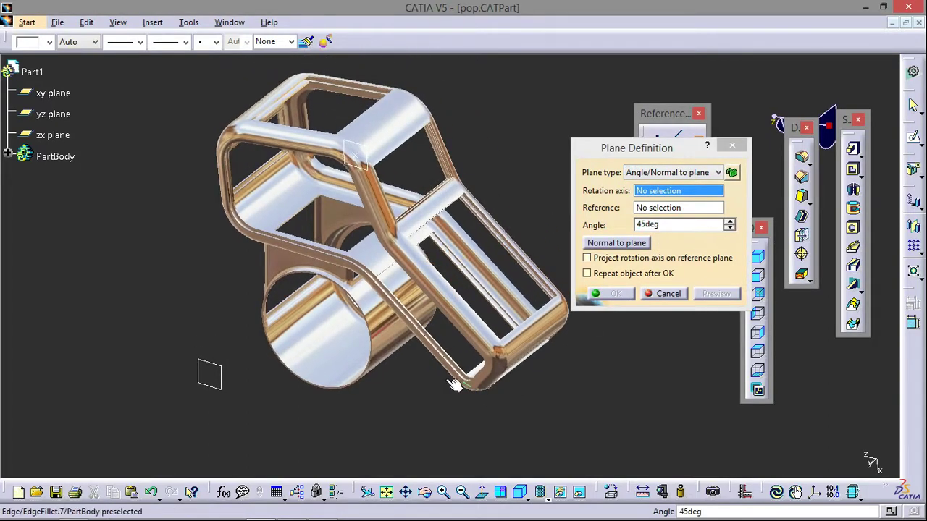
pyautogui.moveTo(239, 290); pyautogui.dragTo(260, 298, button='middle')
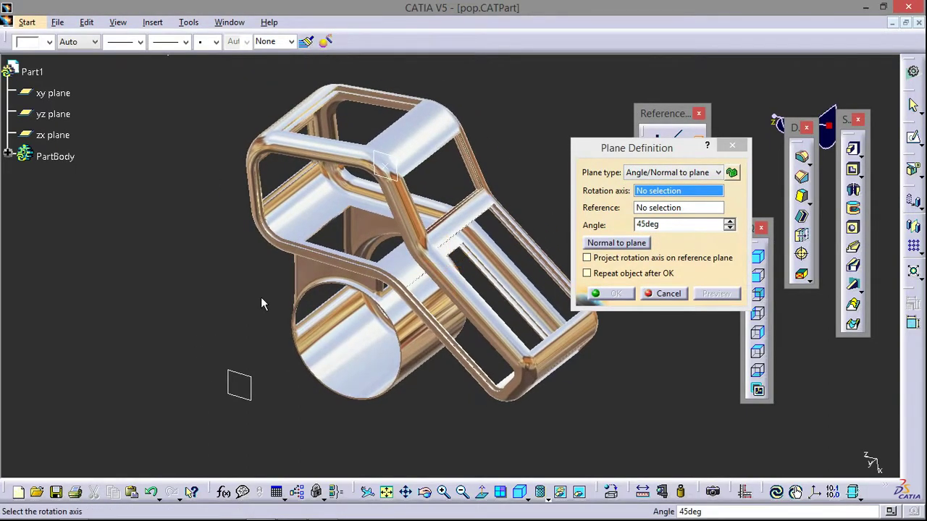
pyautogui.moveTo(223, 266); pyautogui.dragTo(248, 268, button='middle')
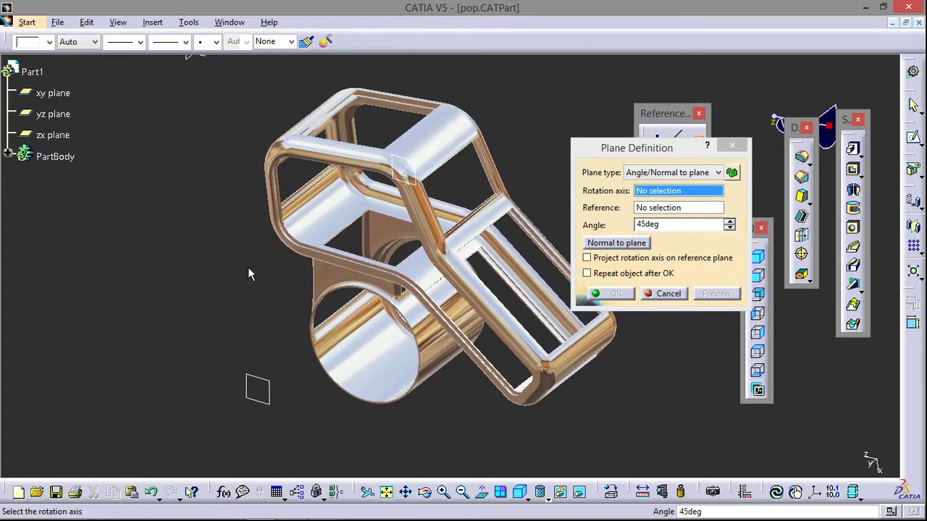
pyautogui.click(415, 136)
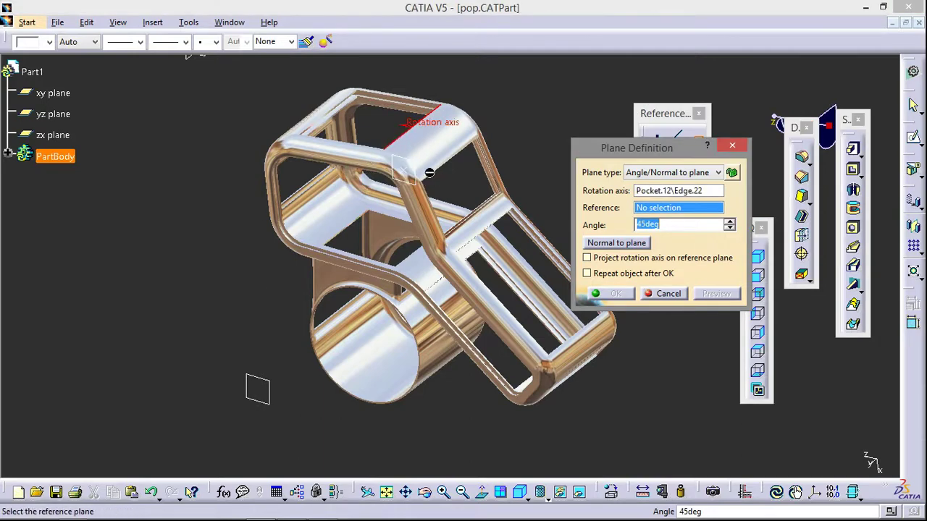
pyautogui.moveTo(219, 183); pyautogui.dragTo(230, 182, button='middle')
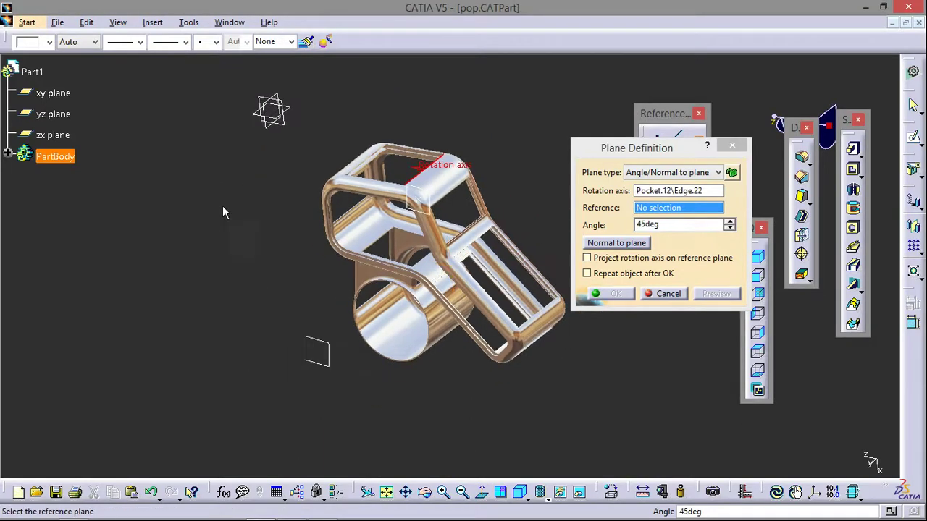
pyautogui.click(269, 120)
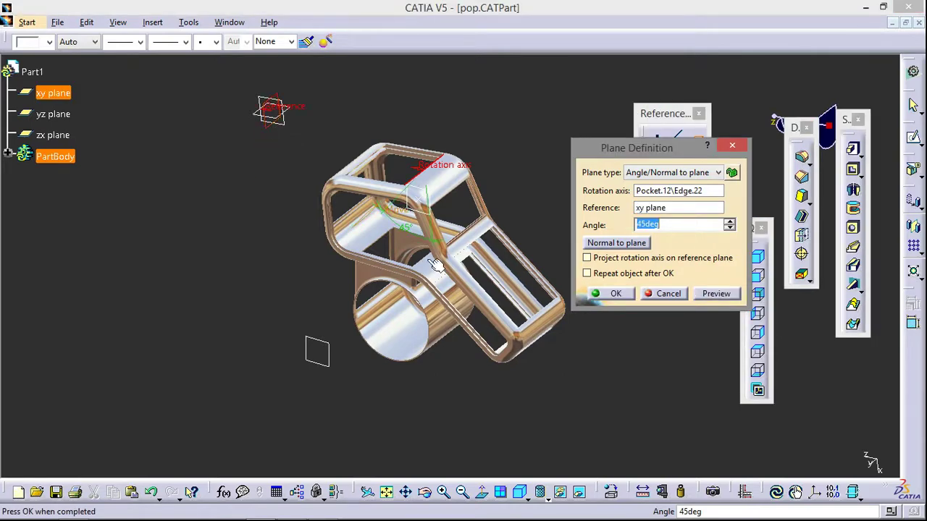
pyautogui.moveTo(301, 215); pyautogui.dragTo(443, 257, button='middle')
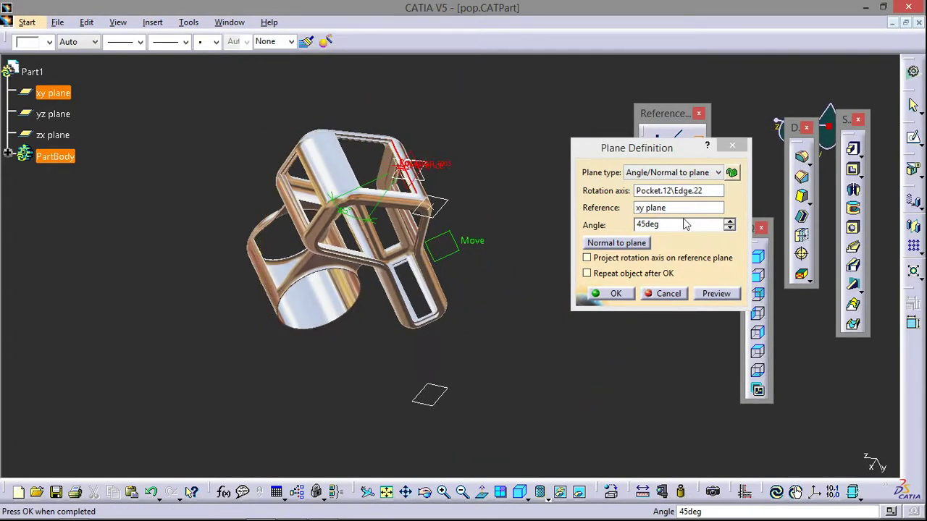
# Step: Set the plane's angle to 30deg, preview it and create the plane
pyautogui.moveTo(686, 224); pyautogui.dragTo(577, 228)
pyautogui.write('0')
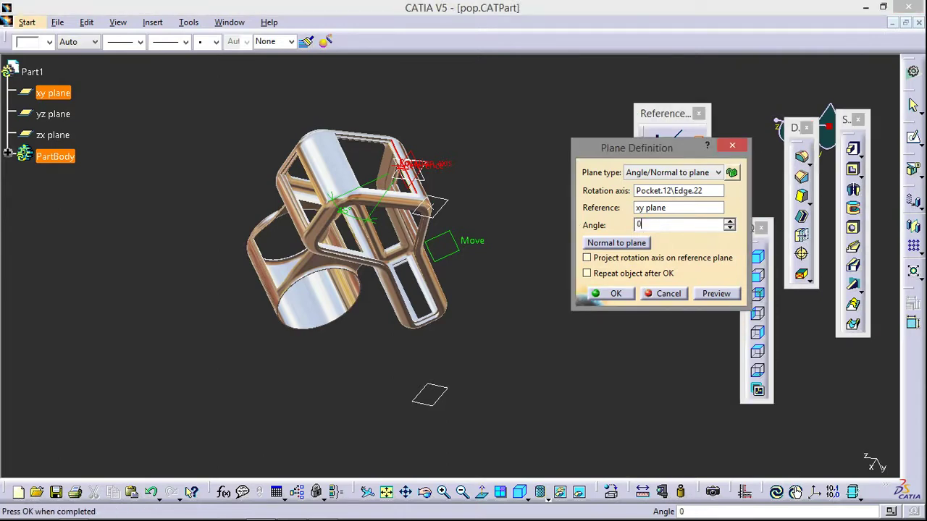
pyautogui.click(717, 293)
pyautogui.moveTo(482, 304); pyautogui.dragTo(288, 58, button='middle')
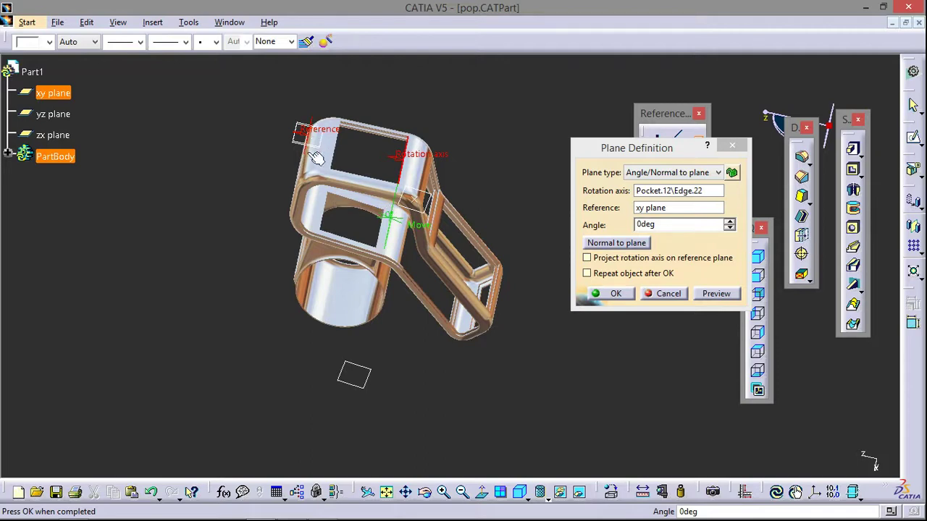
pyautogui.moveTo(449, 321); pyautogui.dragTo(486, 355, button='middle')
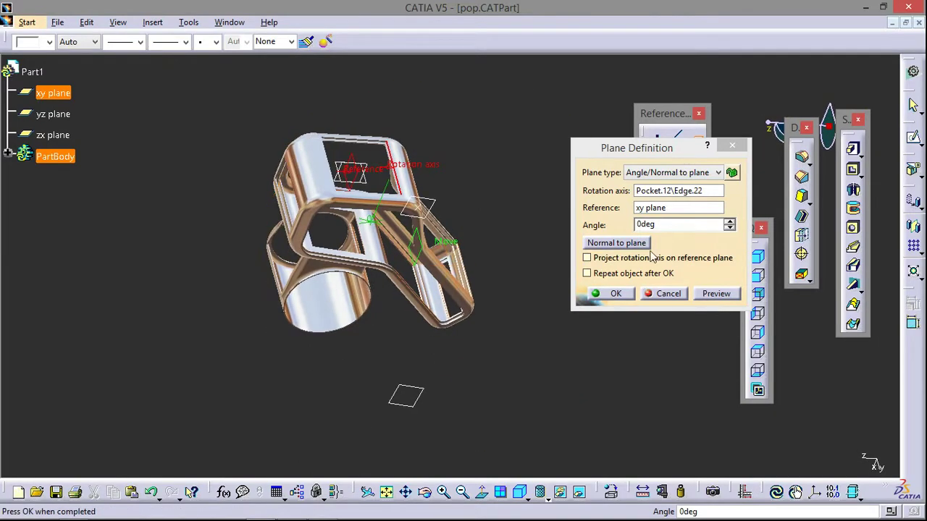
pyautogui.click(630, 227)
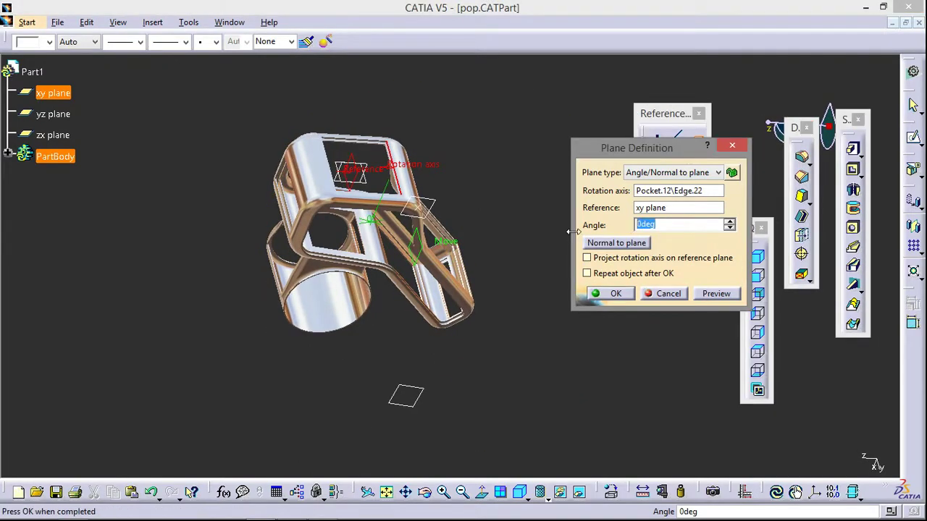
pyautogui.write('30')
pyautogui.click(716, 293)
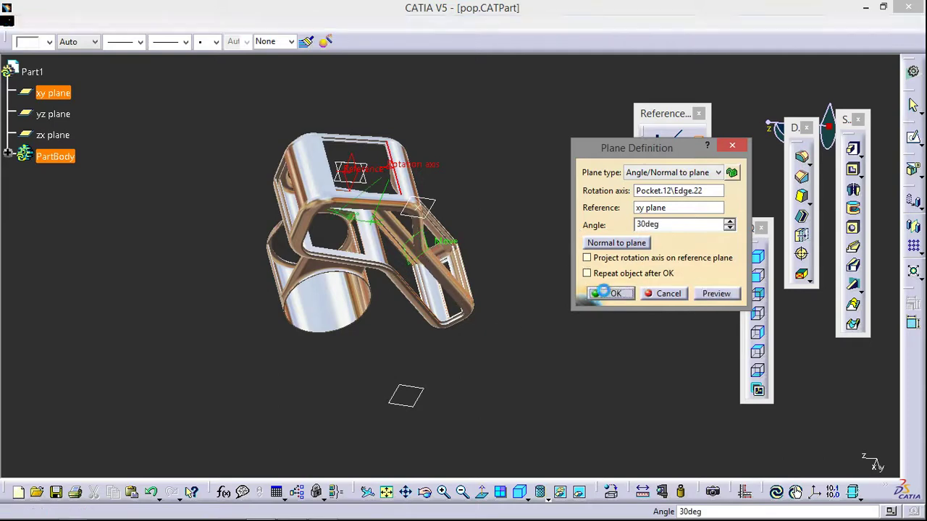
pyautogui.click(611, 293)
# Step: Create two on-surface points on the part faces Face.43 and Face.44
pyautogui.click(696, 135)
pyautogui.click(657, 174)
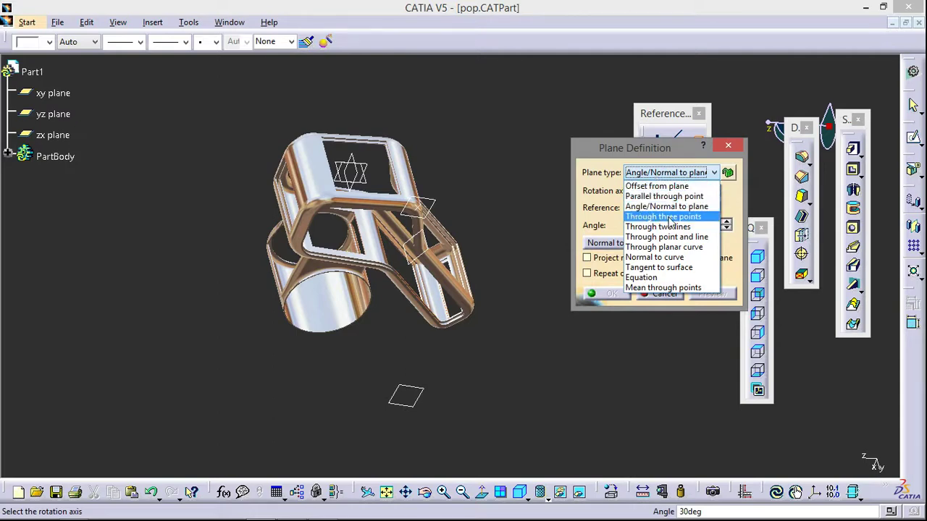
pyautogui.click(668, 221)
pyautogui.click(728, 145)
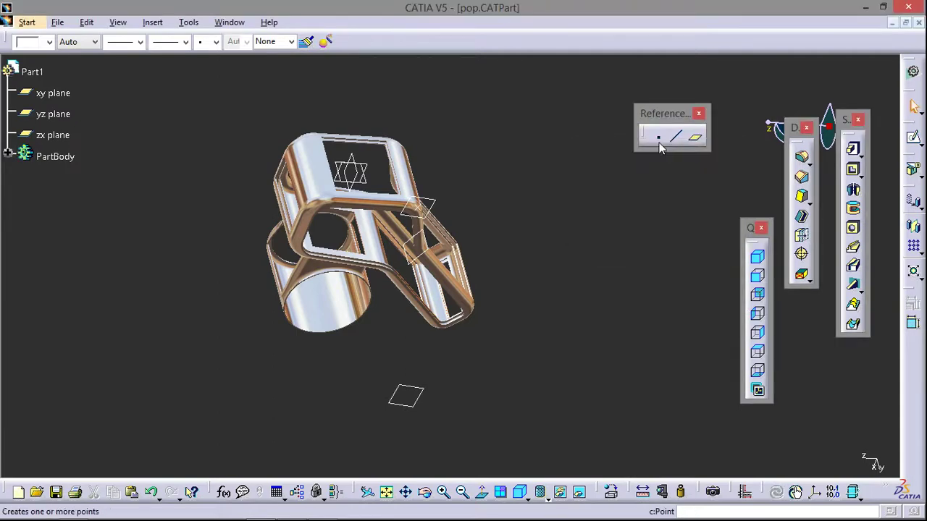
pyautogui.click(659, 137)
pyautogui.click(318, 208)
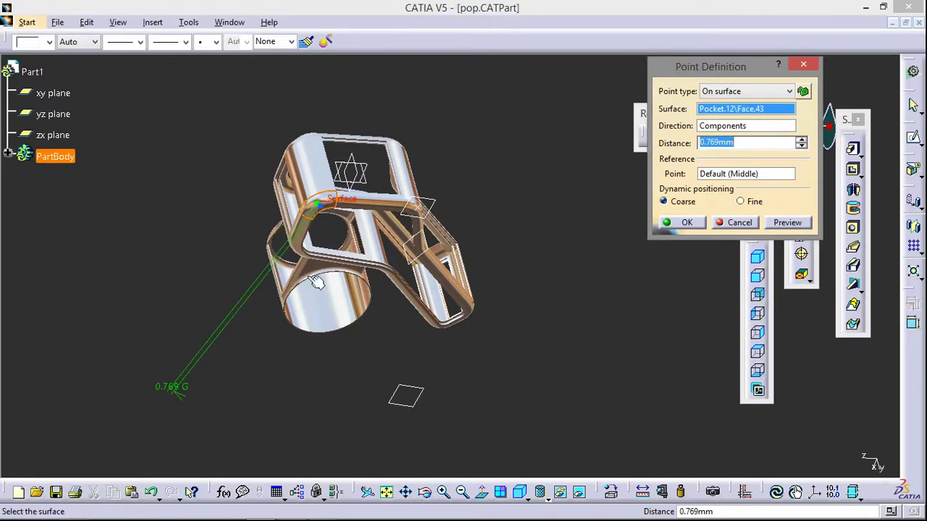
pyautogui.click(677, 222)
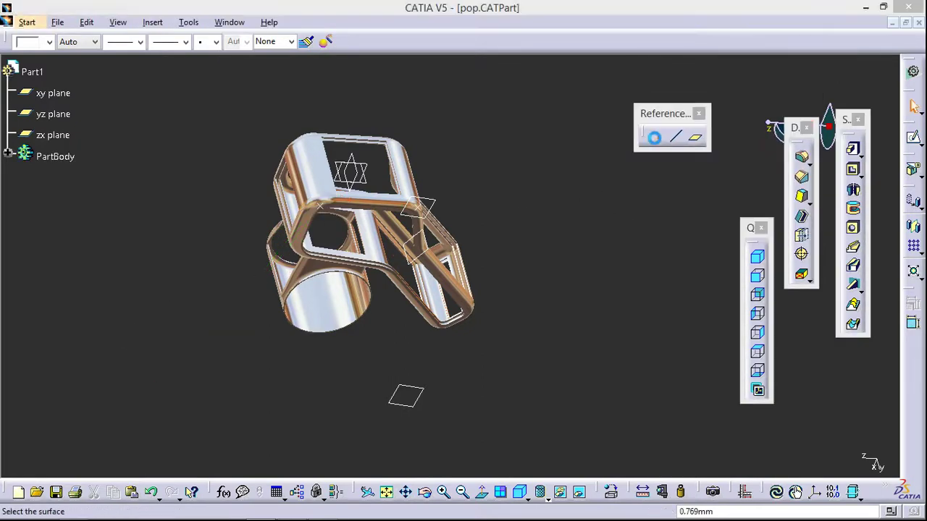
pyautogui.click(654, 138)
pyautogui.click(306, 252)
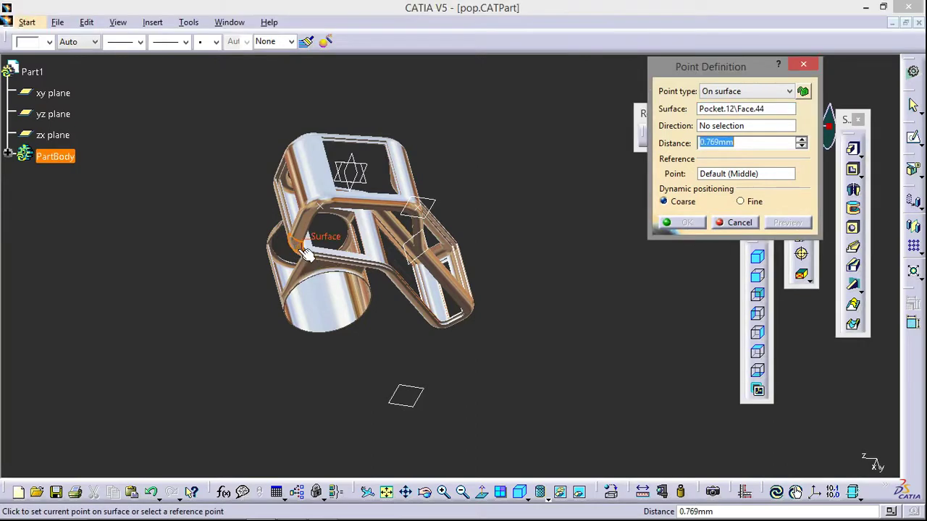
pyautogui.click(684, 224)
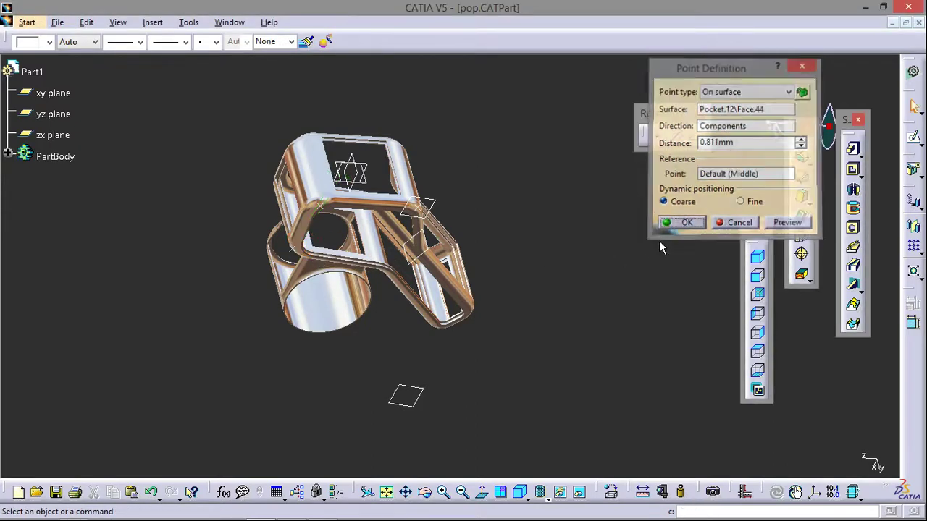
# Step: Define a Through three points plane using Point.5, Point.4 and Point.3
pyautogui.click(698, 134)
pyautogui.click(655, 177)
pyautogui.click(648, 217)
pyautogui.click(301, 255)
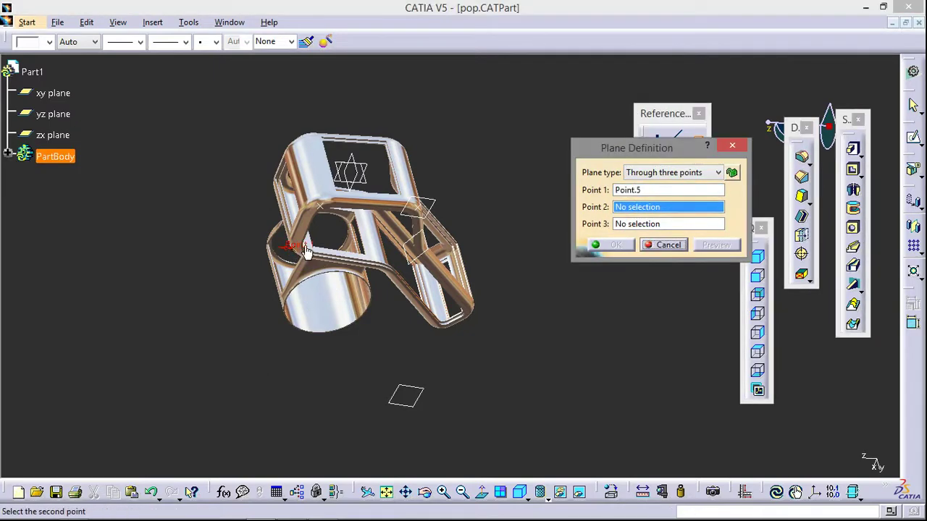
pyautogui.click(322, 208)
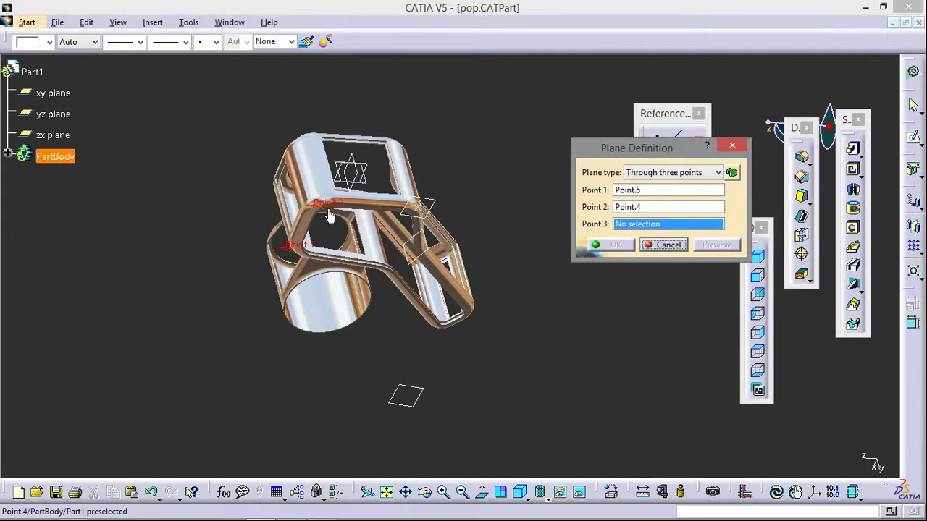
pyautogui.click(422, 209)
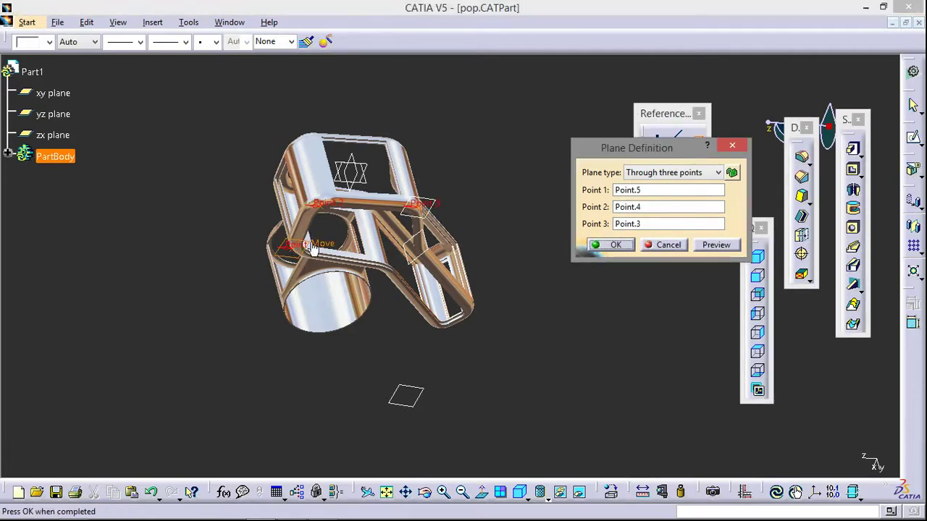
pyautogui.click(596, 246)
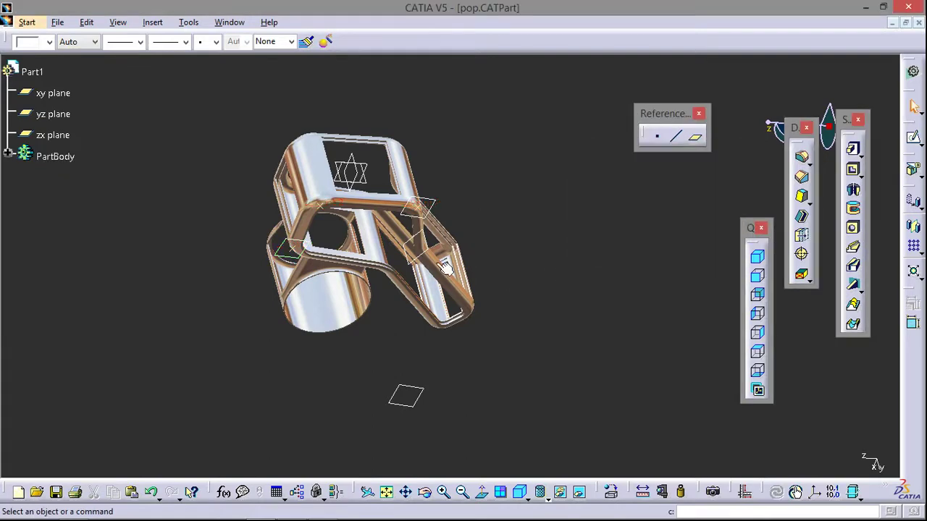
# Step: Create a Through two lines plane from frame edges Edge.23 and Edge.24
pyautogui.click(698, 142)
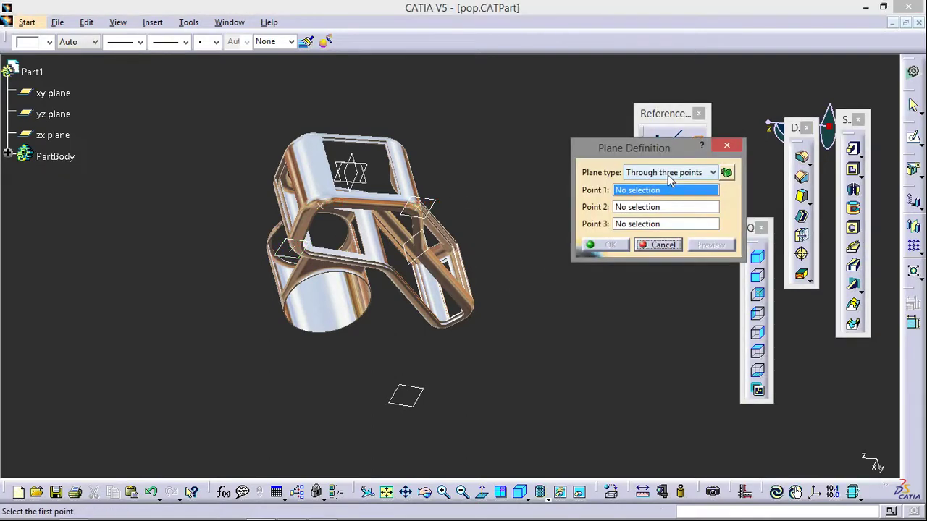
pyautogui.click(670, 172)
pyautogui.click(673, 227)
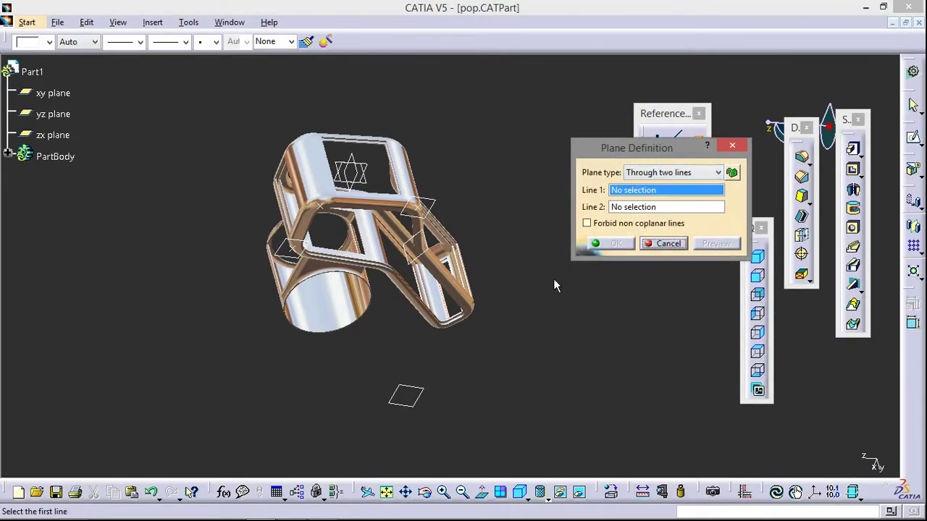
pyautogui.moveTo(531, 148)
pyautogui.mouseDown(button='middle')
pyautogui.moveTo(492, 179)
pyautogui.moveTo(467, 150)
pyautogui.mouseUp(button='middle')
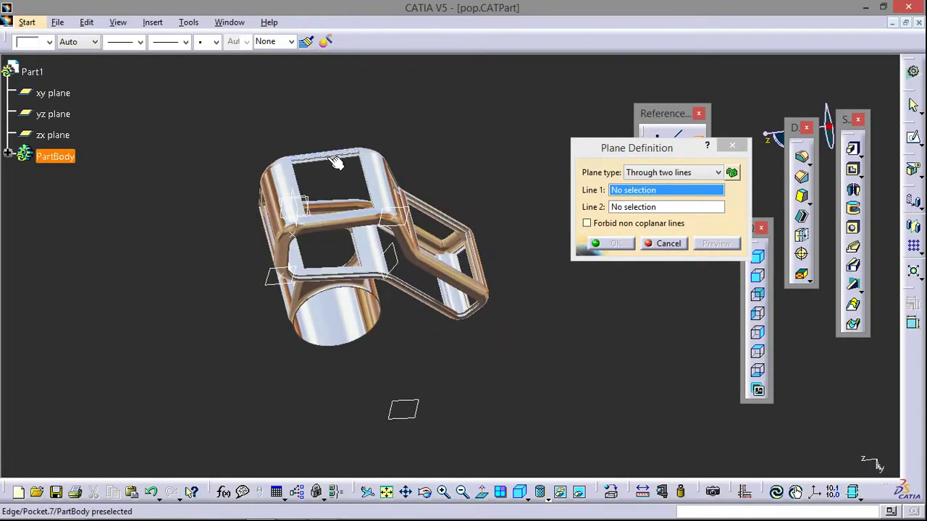
pyautogui.moveTo(243, 247)
pyautogui.mouseDown(button='middle')
pyautogui.moveTo(399, 255)
pyautogui.moveTo(434, 184)
pyautogui.mouseUp(button='middle')
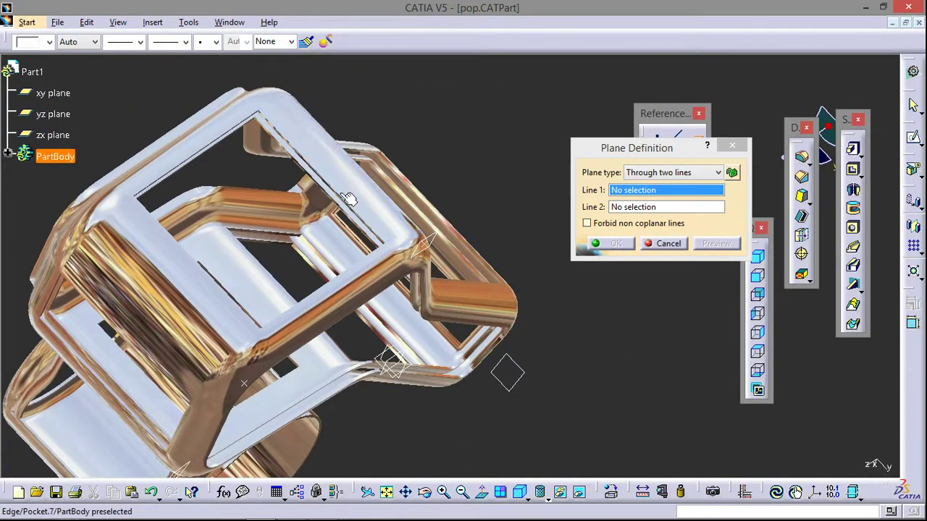
pyautogui.click(347, 201)
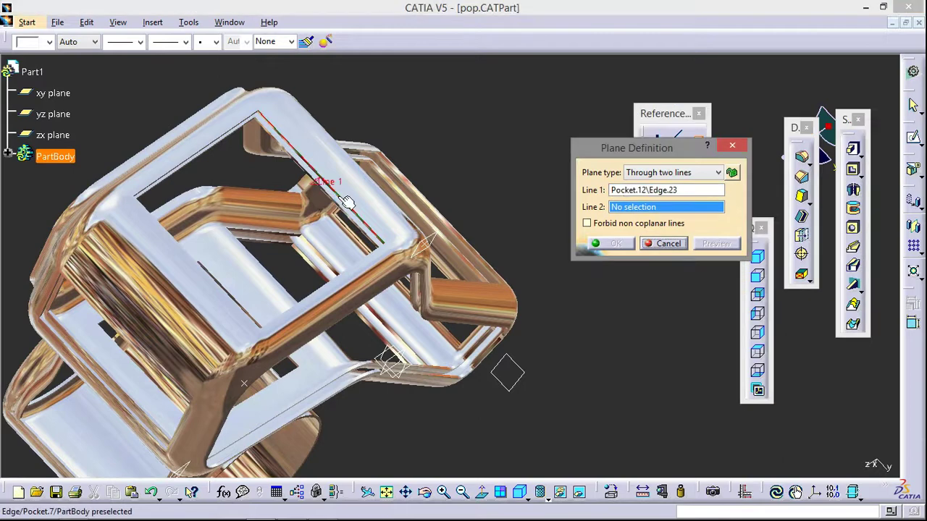
pyautogui.click(228, 140)
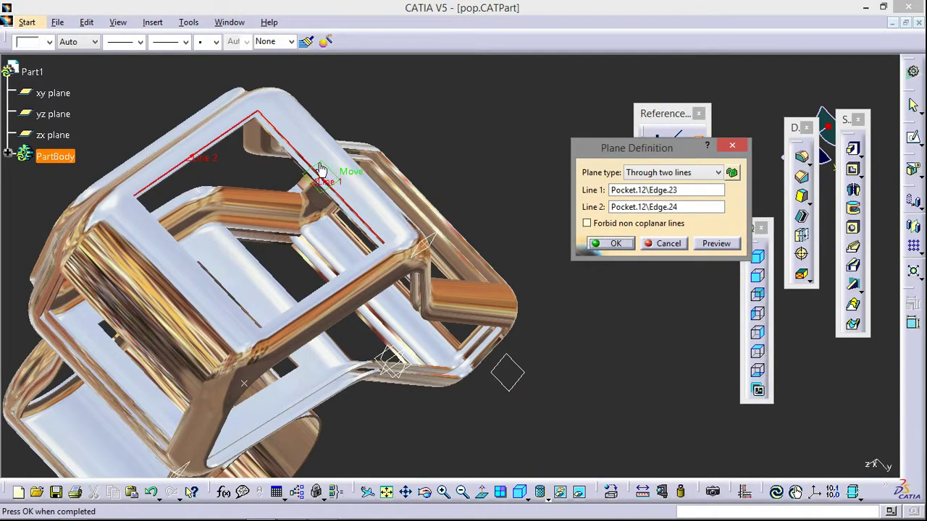
pyautogui.click(607, 245)
# Step: Create a Through point and line plane from Point.4 and the Pocket.12 edge
pyautogui.click(695, 139)
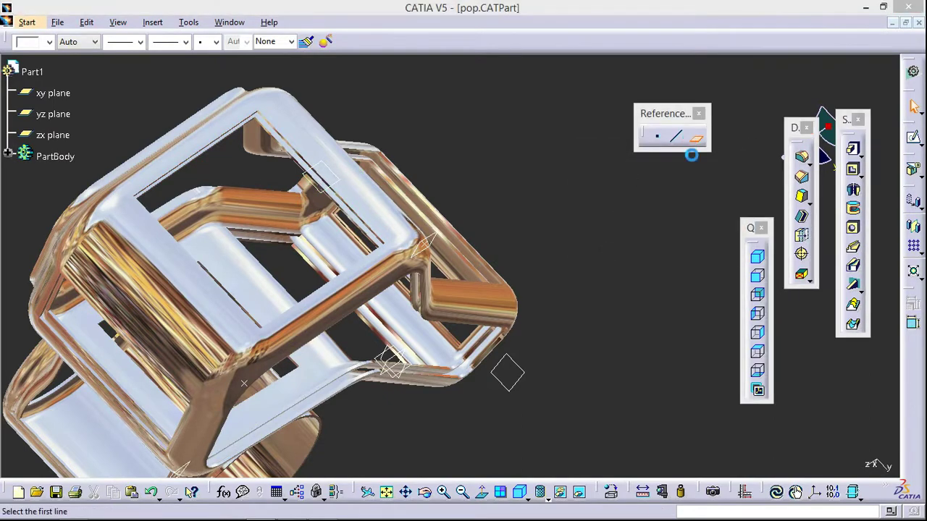
pyautogui.click(683, 173)
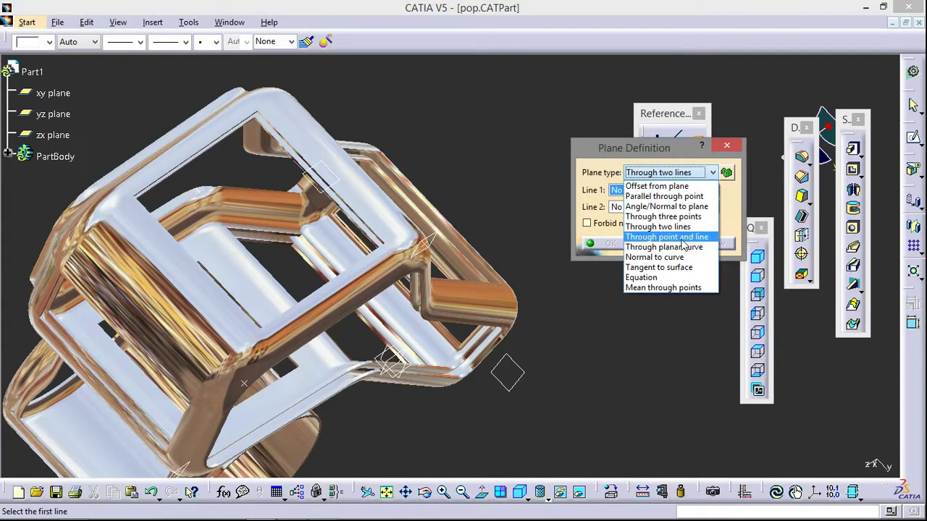
pyautogui.click(682, 239)
pyautogui.moveTo(506, 172)
pyautogui.mouseDown(button='middle')
pyautogui.moveTo(560, 273)
pyautogui.moveTo(477, 369)
pyautogui.mouseUp(button='middle')
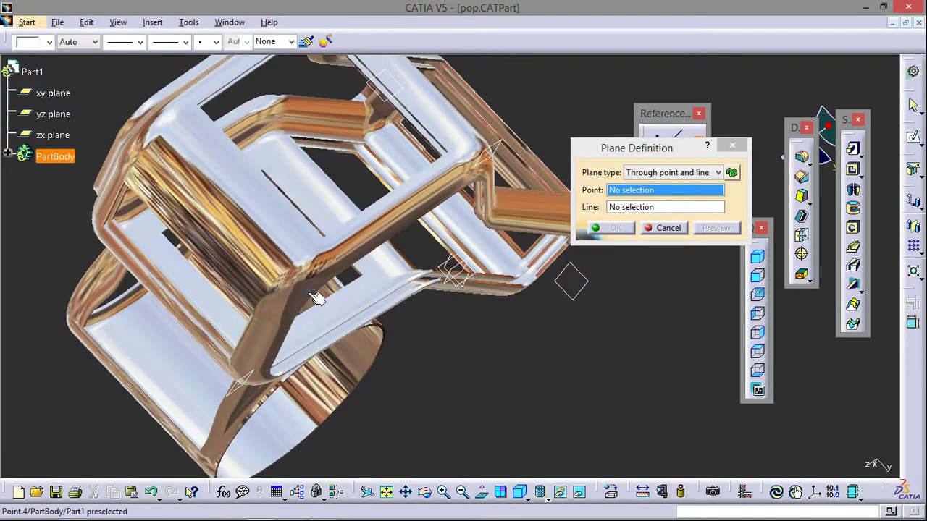
pyautogui.click(317, 298)
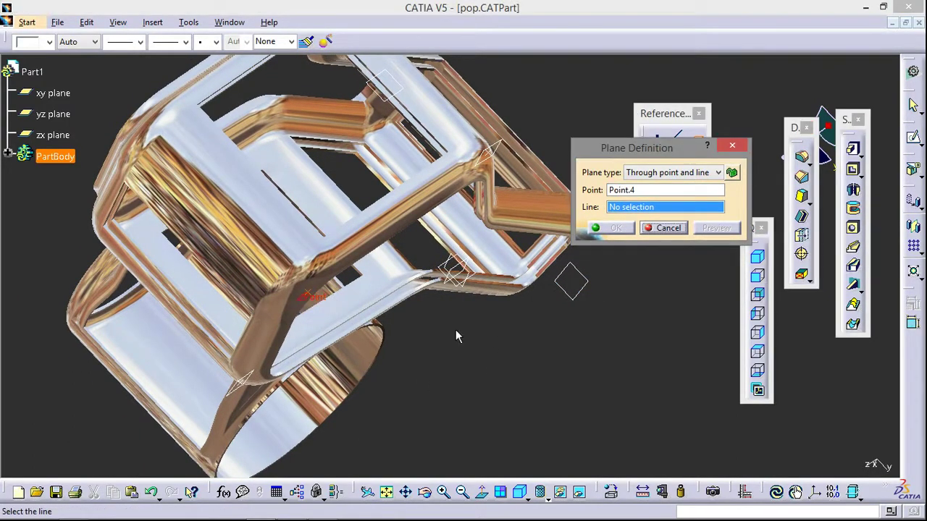
pyautogui.click(308, 217)
pyautogui.moveTo(307, 215)
pyautogui.mouseDown(button='middle')
pyautogui.moveTo(337, 219)
pyautogui.moveTo(174, 136)
pyautogui.mouseUp(button='middle')
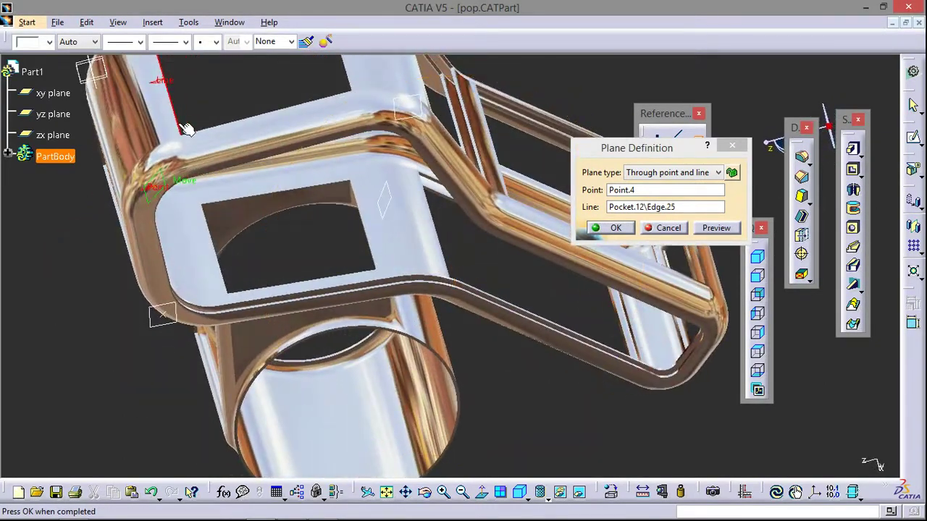
pyautogui.click(615, 229)
# Step: Create a Through planar curve plane on the cylinder's circular end edge
pyautogui.click(694, 139)
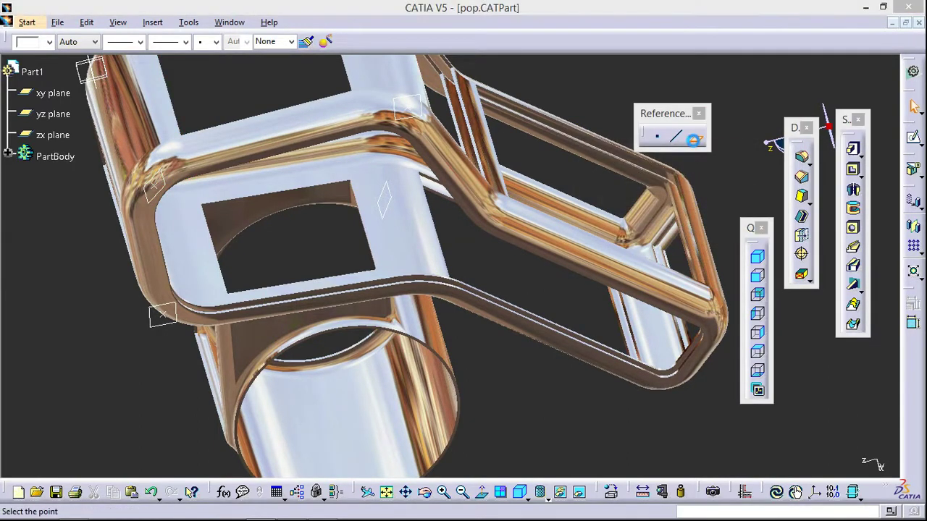
pyautogui.click(674, 174)
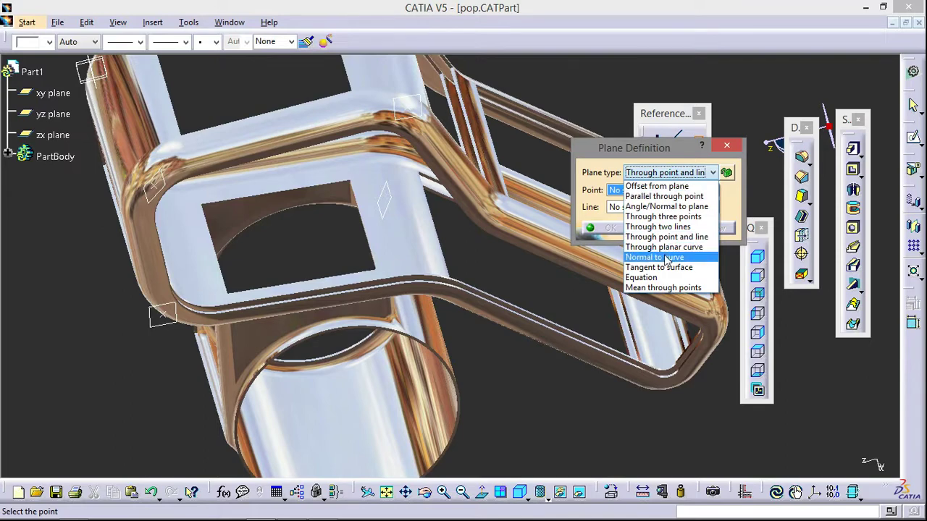
pyautogui.click(687, 247)
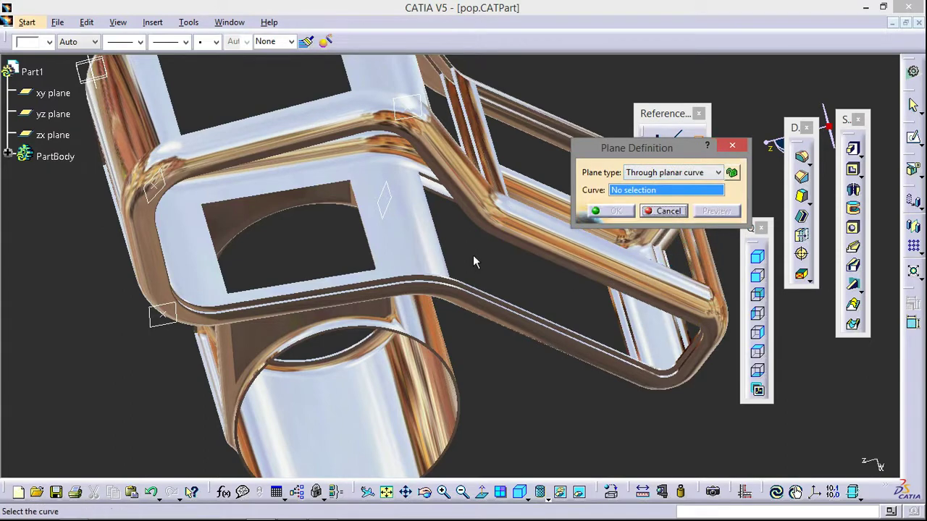
pyautogui.moveTo(474, 253); pyautogui.dragTo(524, 169, button='middle')
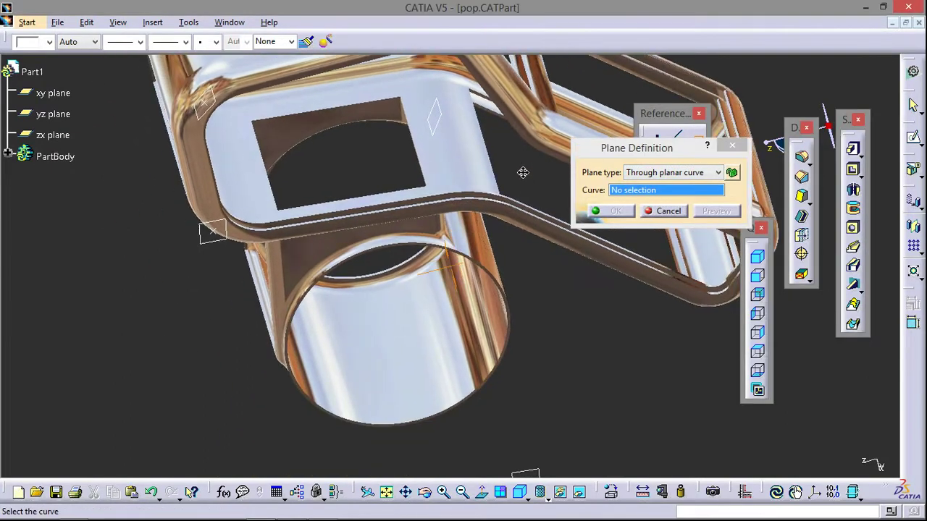
pyautogui.click(463, 399)
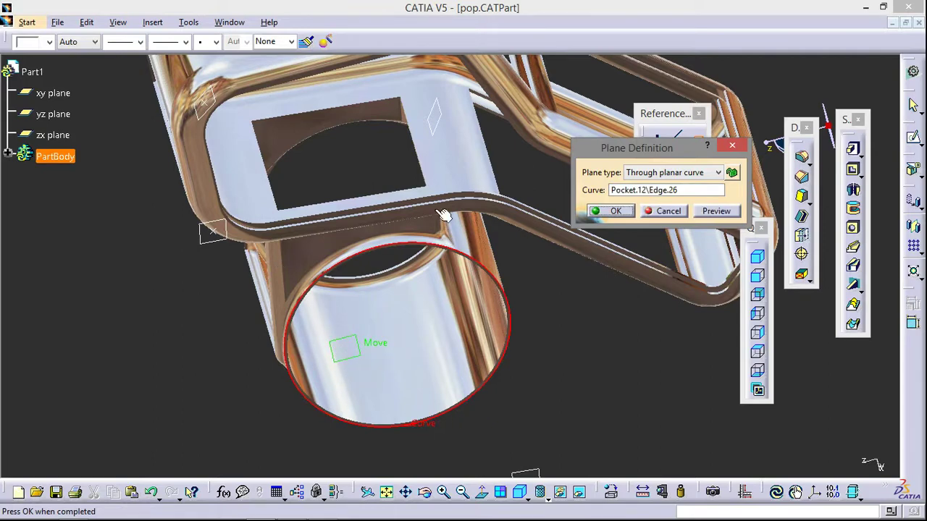
pyautogui.click(611, 212)
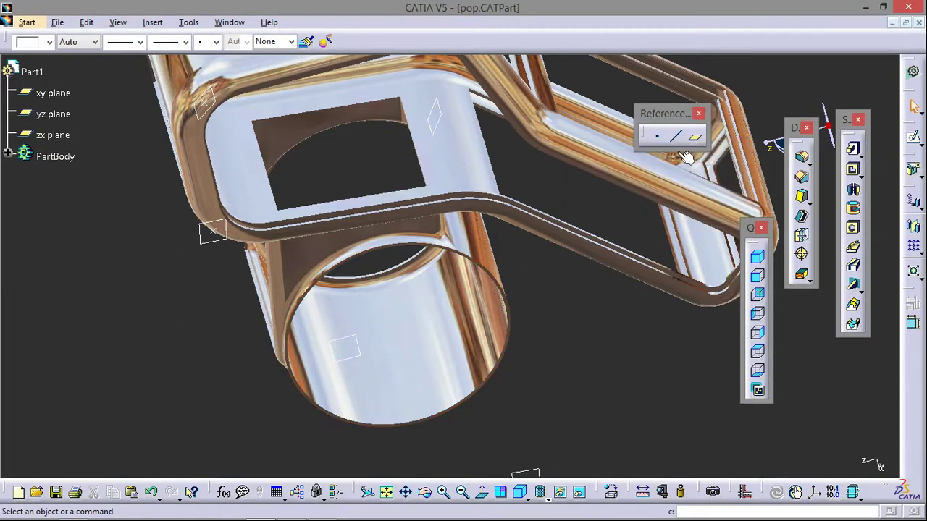
# Step: Create a new point, Point.6, on the tube's circular end edge
pyautogui.click(694, 139)
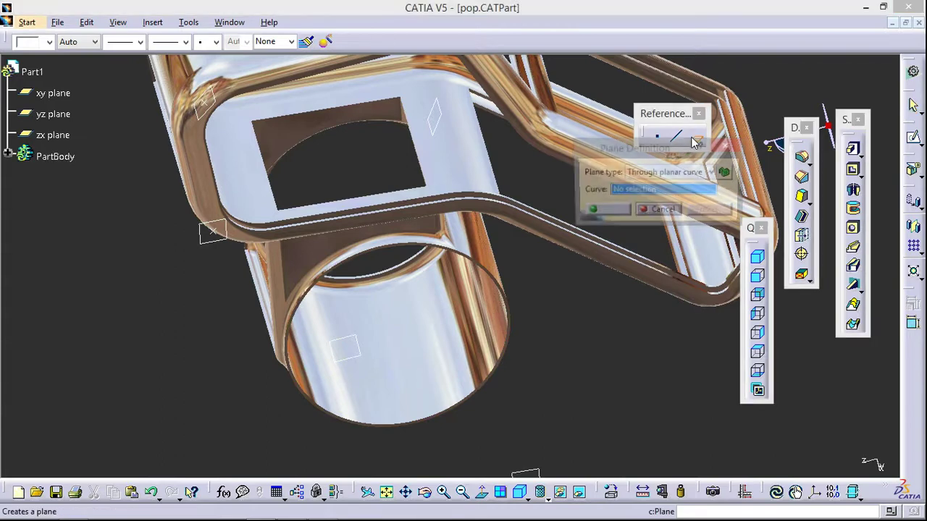
pyautogui.click(666, 172)
pyautogui.click(655, 259)
pyautogui.click(731, 149)
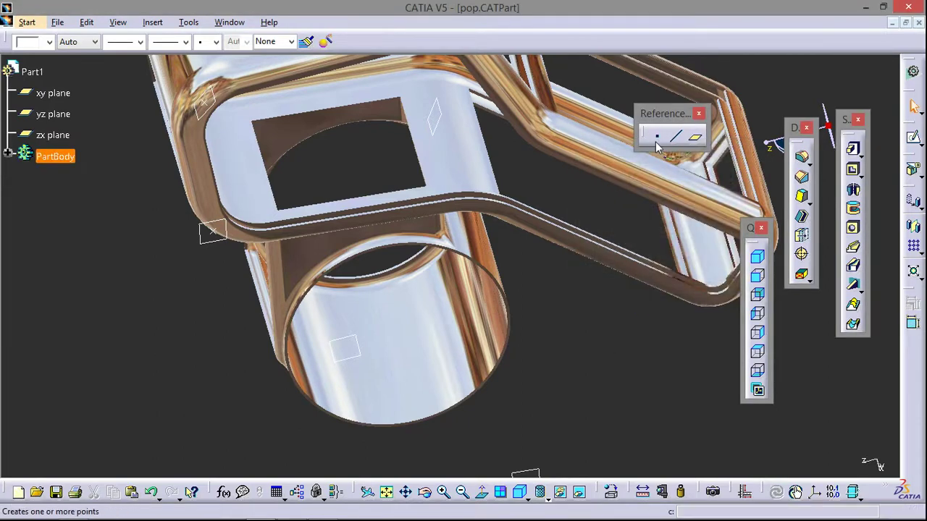
pyautogui.click(660, 138)
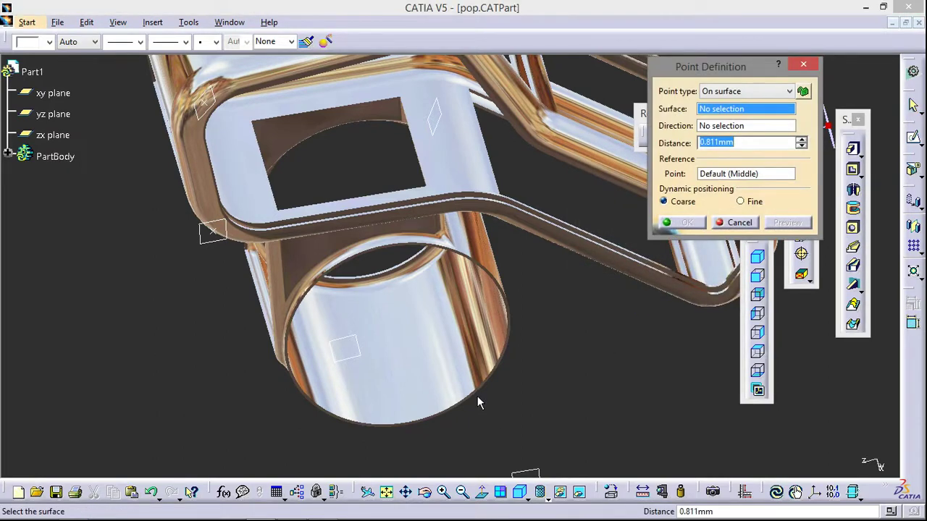
pyautogui.click(478, 399)
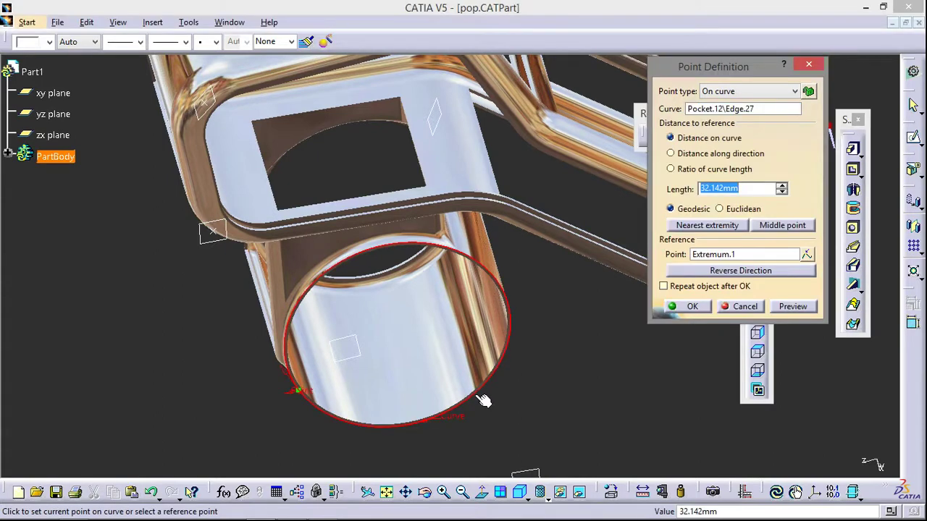
pyautogui.click(477, 395)
pyautogui.click(687, 310)
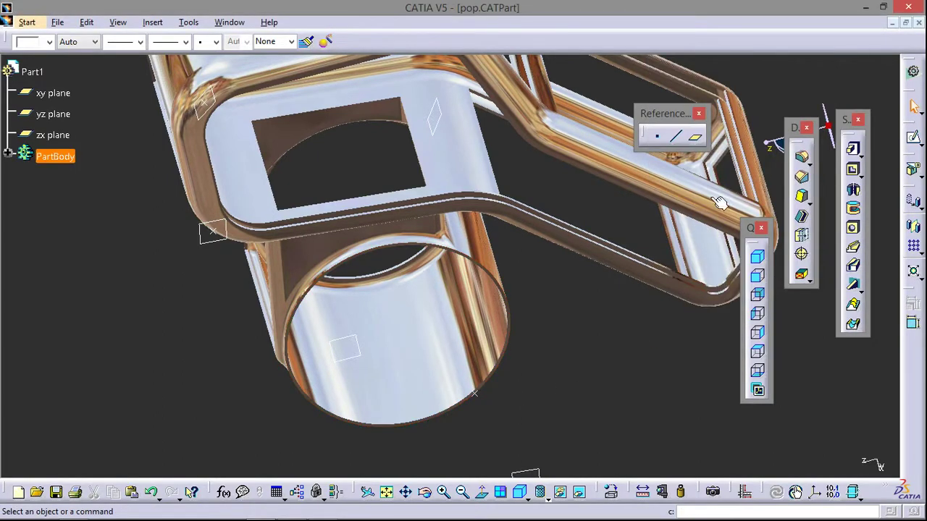
# Step: Attempt a Normal to curve plane on the edge; it fails lacking a point, so cancel
pyautogui.click(696, 137)
pyautogui.click(652, 172)
pyautogui.click(670, 259)
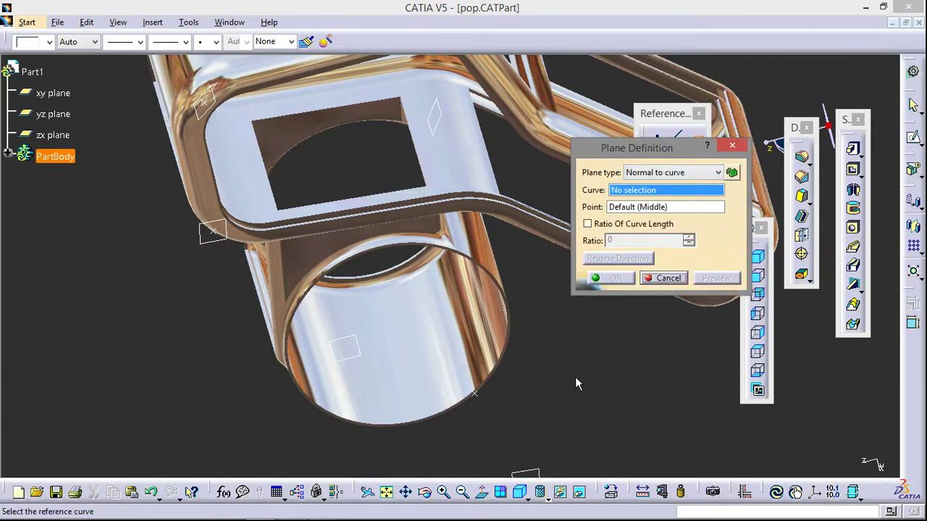
pyautogui.click(474, 402)
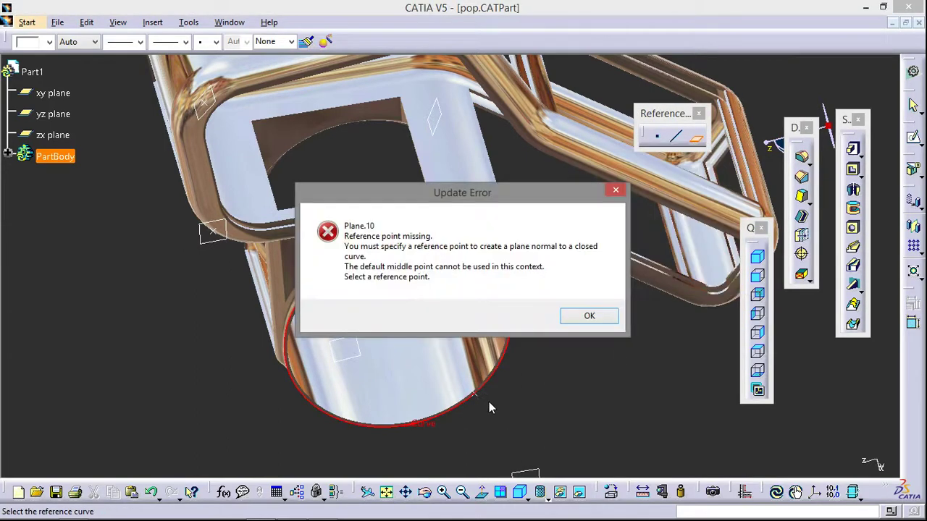
pyautogui.click(588, 317)
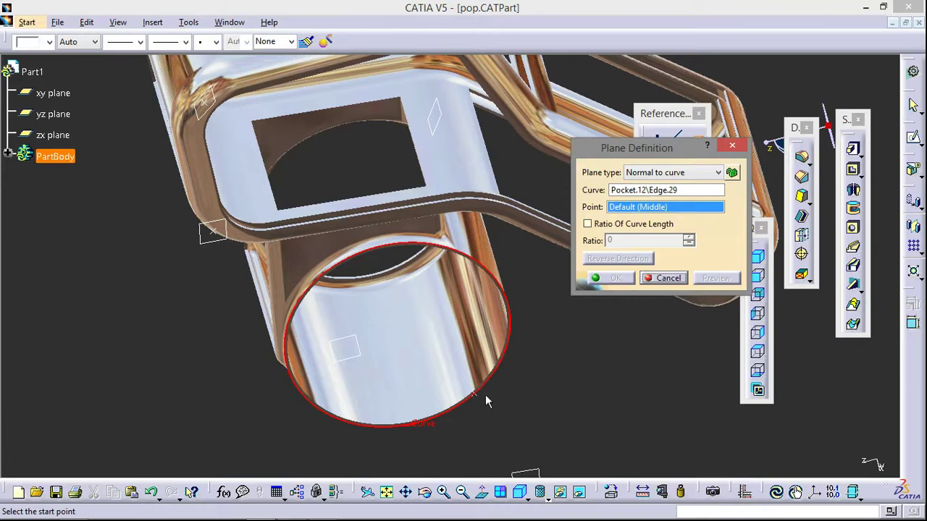
pyautogui.click(655, 191)
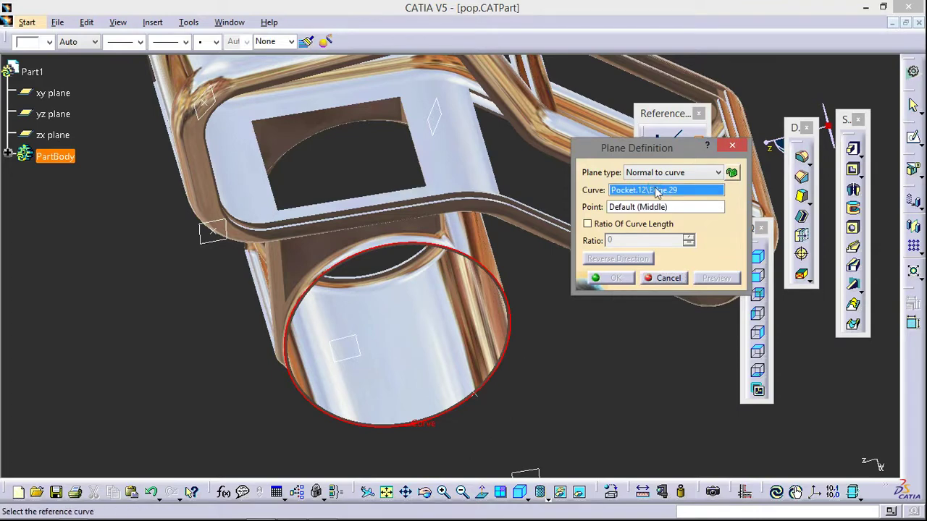
pyautogui.click(479, 387)
pyautogui.click(572, 320)
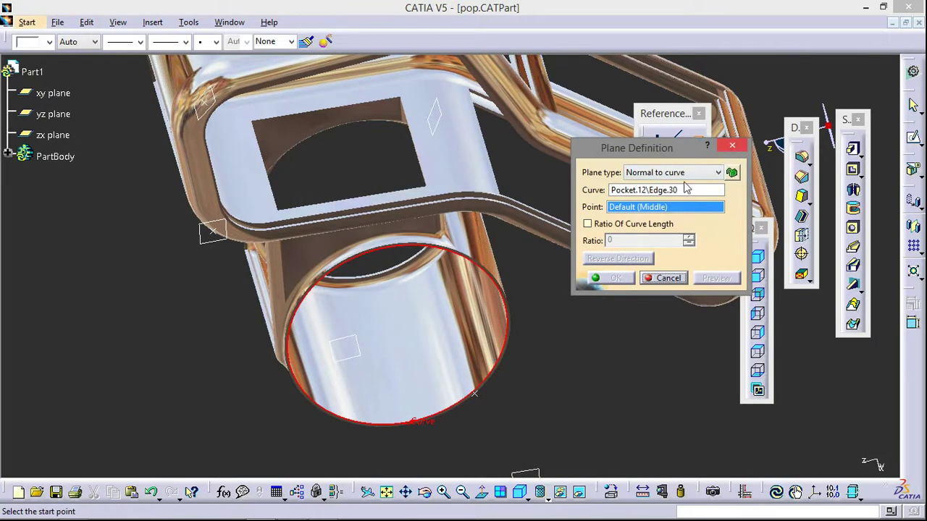
pyautogui.click(732, 145)
# Step: Create a Normal to curve plane on the circular end edge at Point.6
pyautogui.click(478, 395)
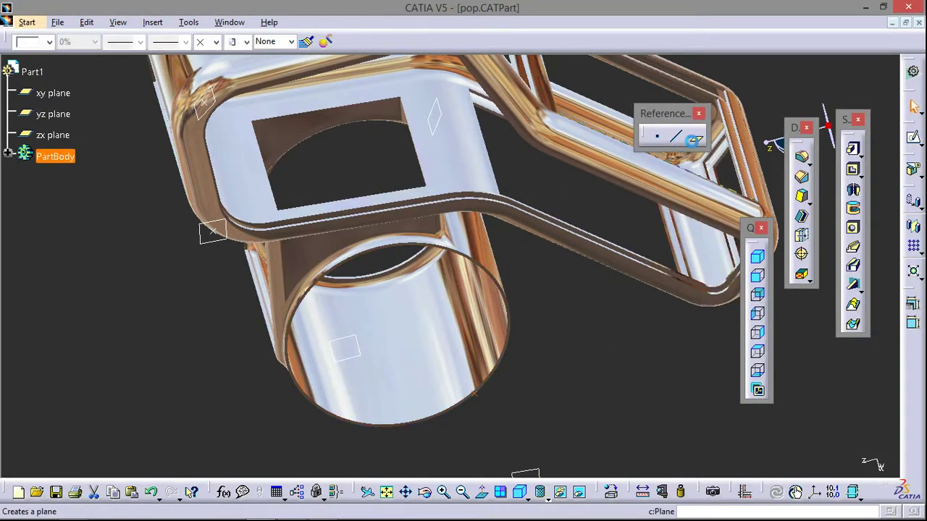
pyautogui.click(694, 136)
pyautogui.click(635, 174)
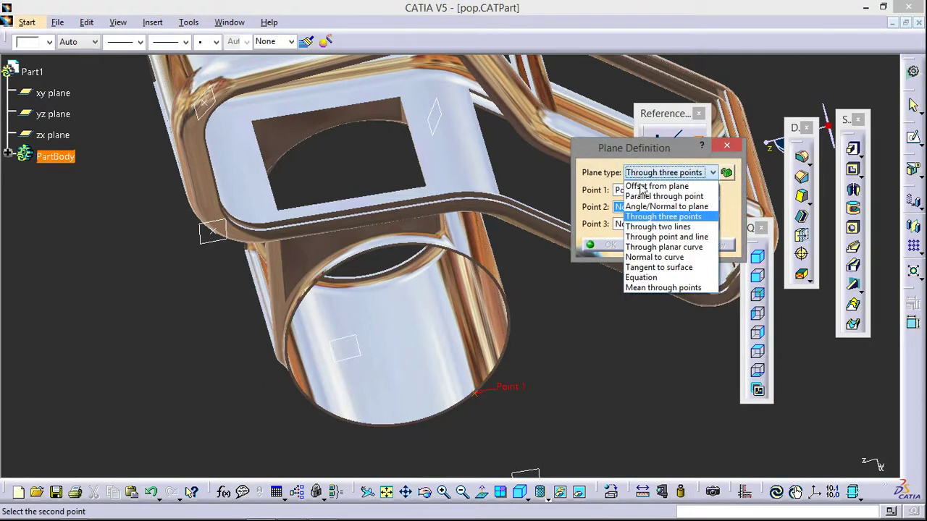
pyautogui.click(645, 255)
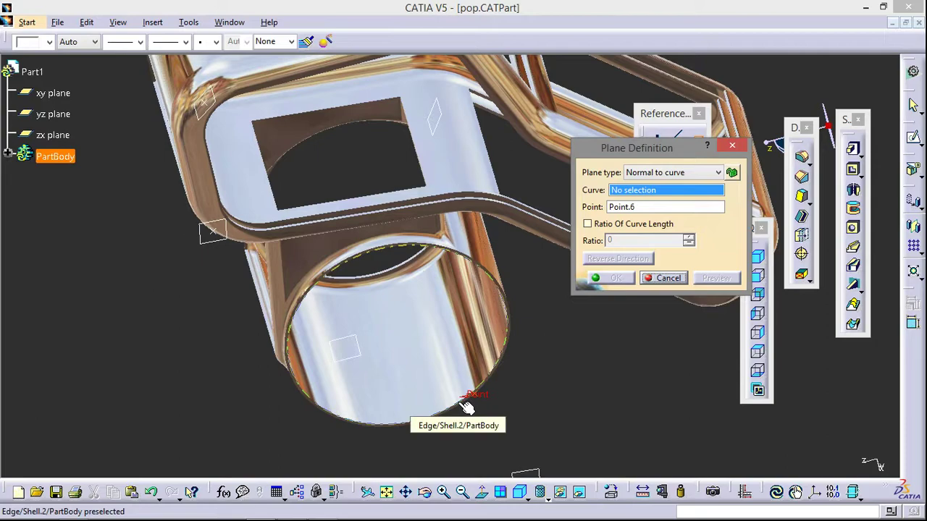
pyautogui.click(466, 407)
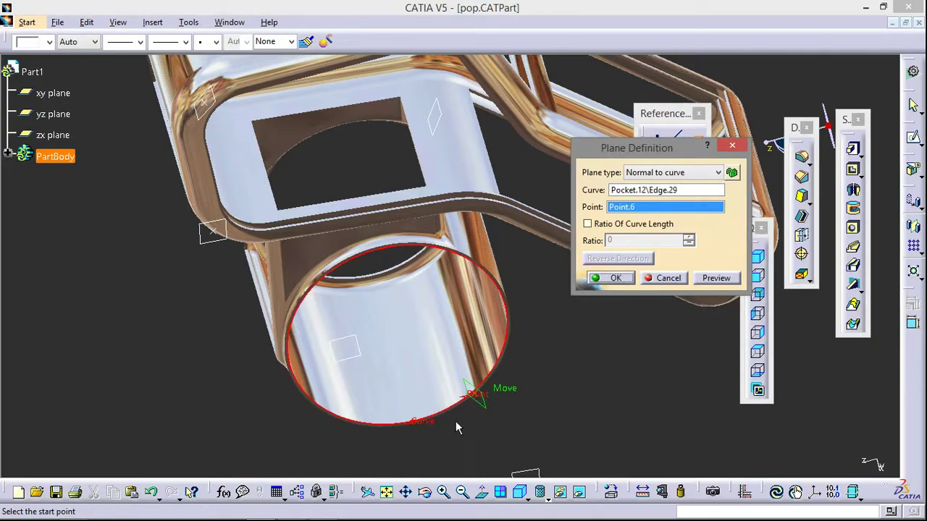
pyautogui.moveTo(455, 420); pyautogui.dragTo(450, 384, button='middle')
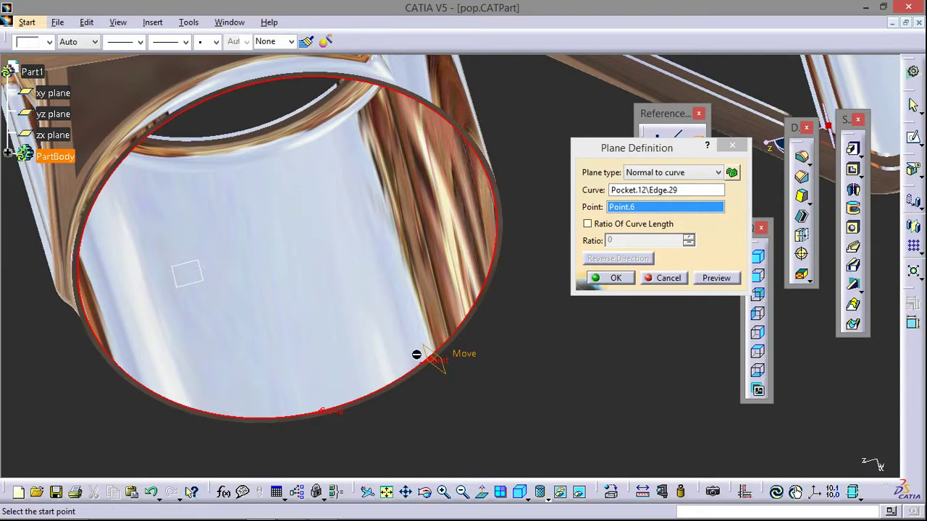
pyautogui.click(615, 279)
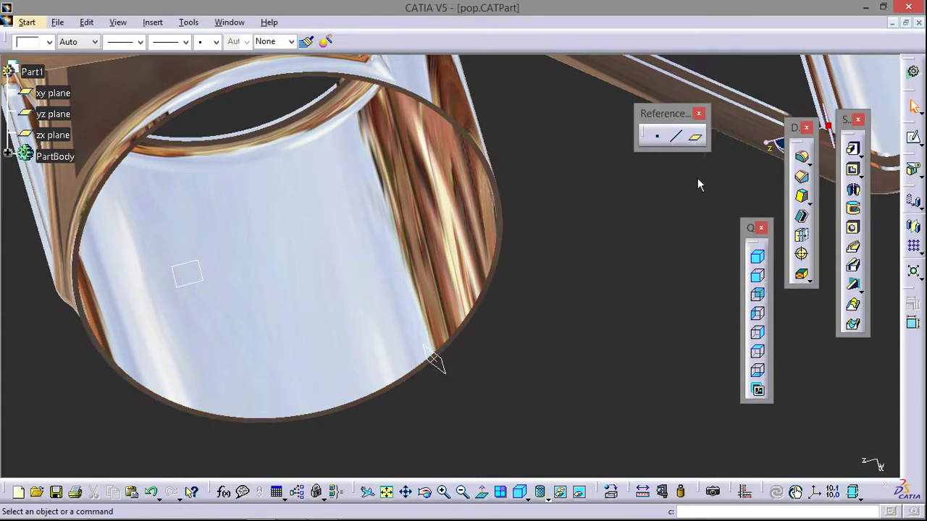
# Step: Start a tangent-to-surface plane and create Point.7 on the rounded fillet face
pyautogui.click(696, 136)
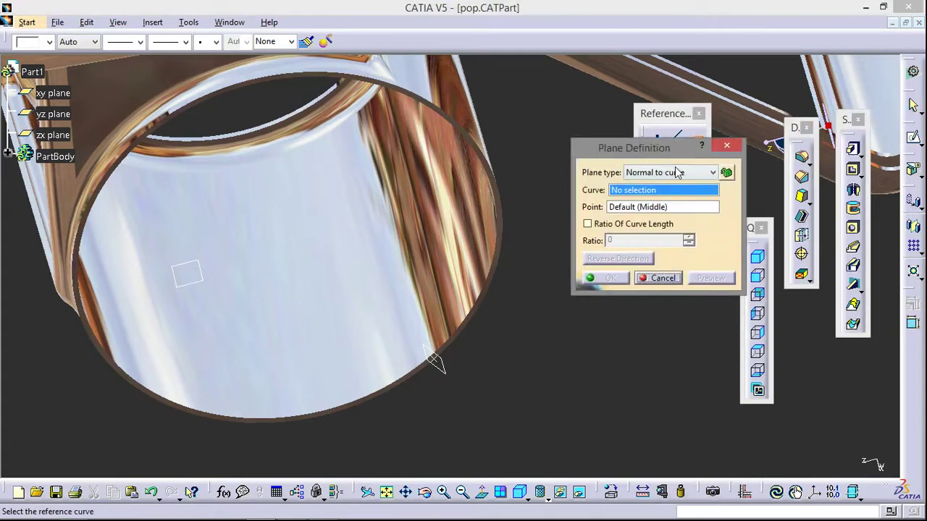
pyautogui.click(671, 172)
pyautogui.click(678, 269)
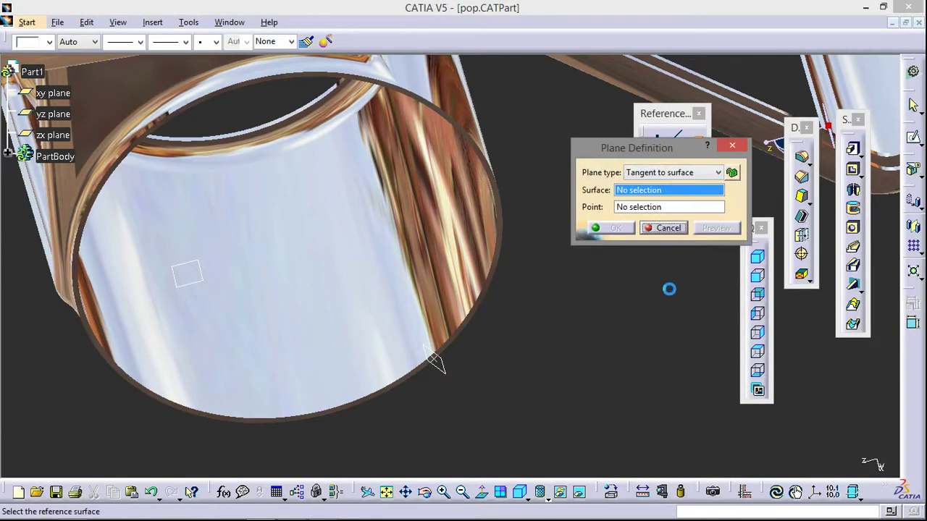
pyautogui.moveTo(630, 344); pyautogui.dragTo(347, 384, button='middle')
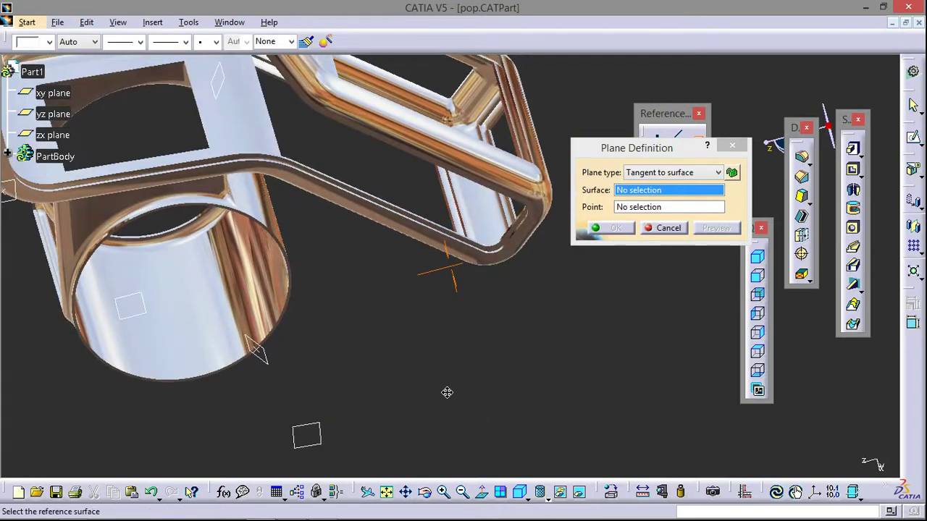
pyautogui.moveTo(564, 362)
pyautogui.mouseDown(button='middle')
pyautogui.moveTo(509, 308)
pyautogui.moveTo(525, 226)
pyautogui.mouseUp(button='middle')
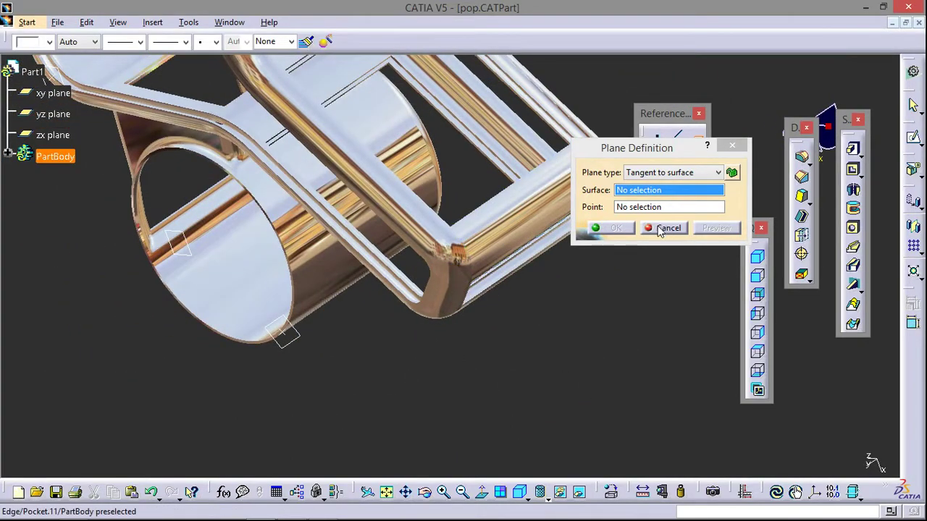
pyautogui.click(658, 228)
pyautogui.click(661, 138)
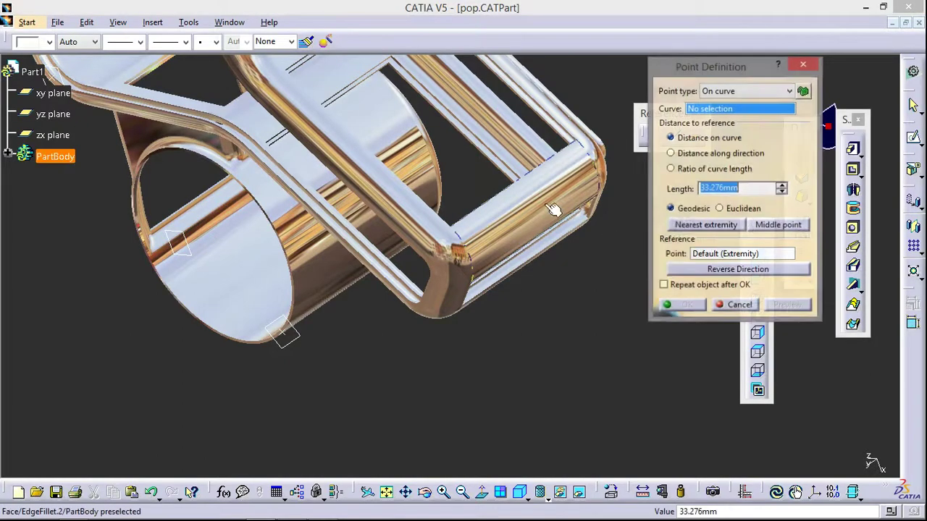
pyautogui.click(545, 205)
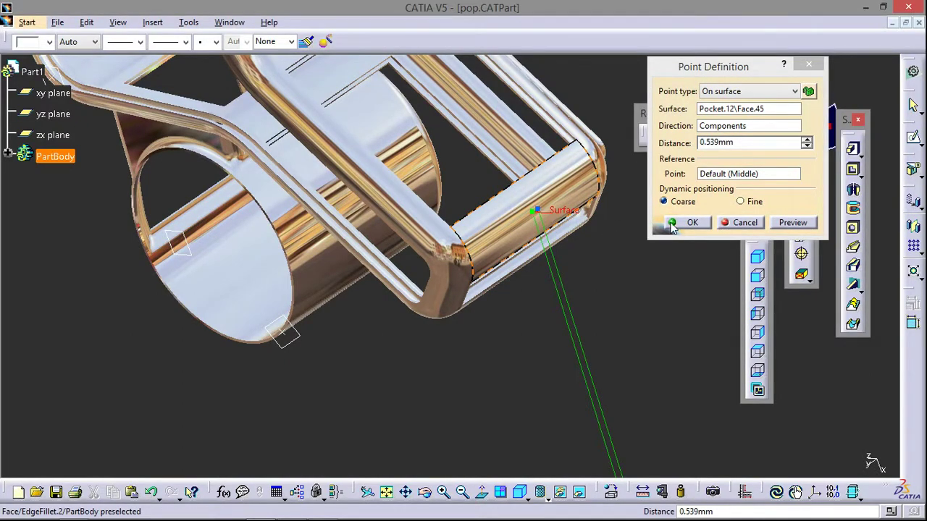
pyautogui.click(672, 224)
# Step: Make the plane tangent to Face.46 through Point.7 and confirm it
pyautogui.click(695, 142)
pyautogui.click(665, 172)
pyautogui.click(675, 270)
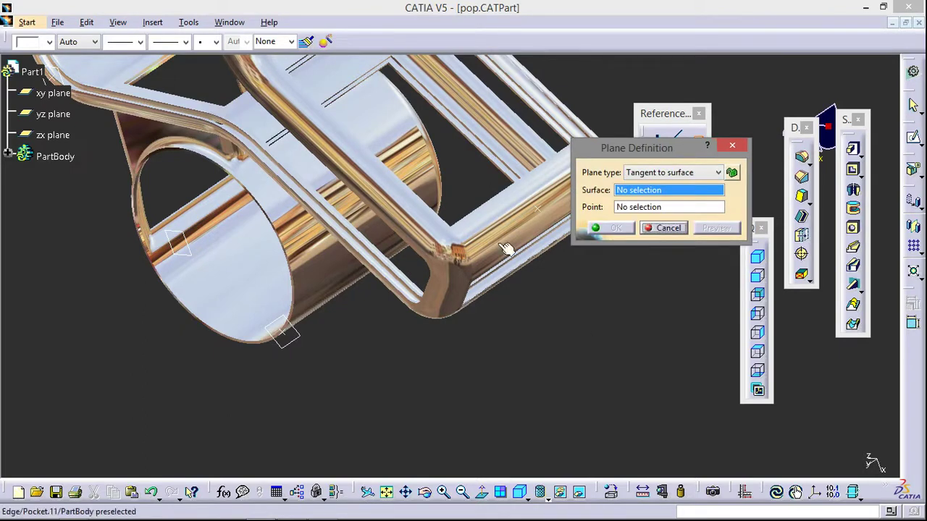
pyautogui.click(548, 209)
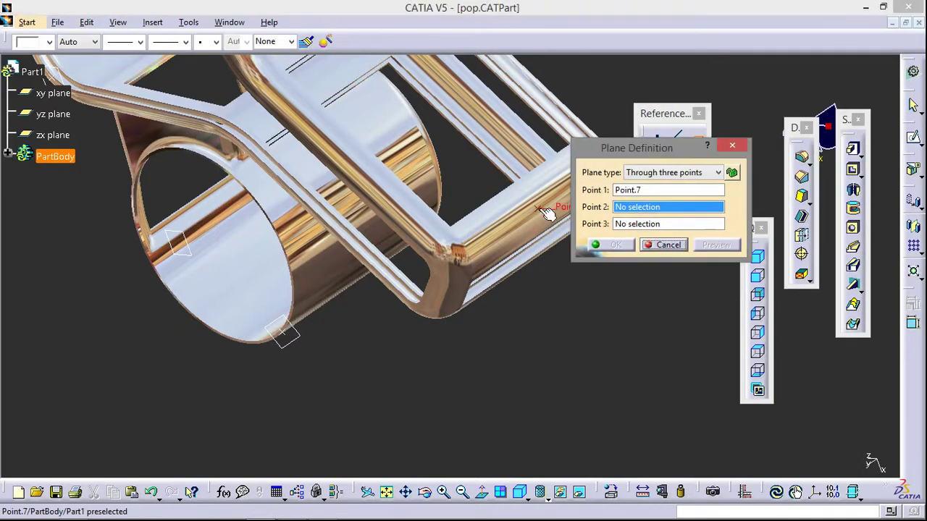
pyautogui.click(652, 176)
pyautogui.click(670, 267)
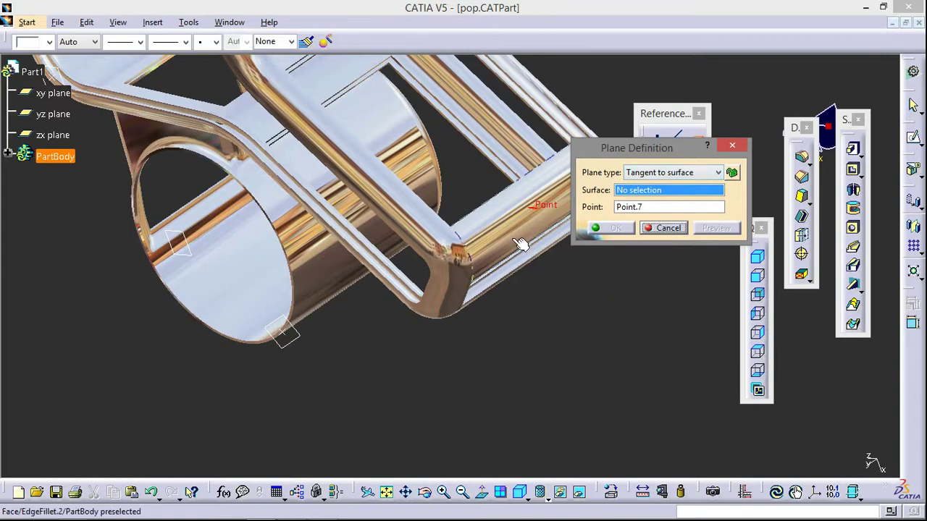
pyautogui.click(515, 241)
pyautogui.click(623, 227)
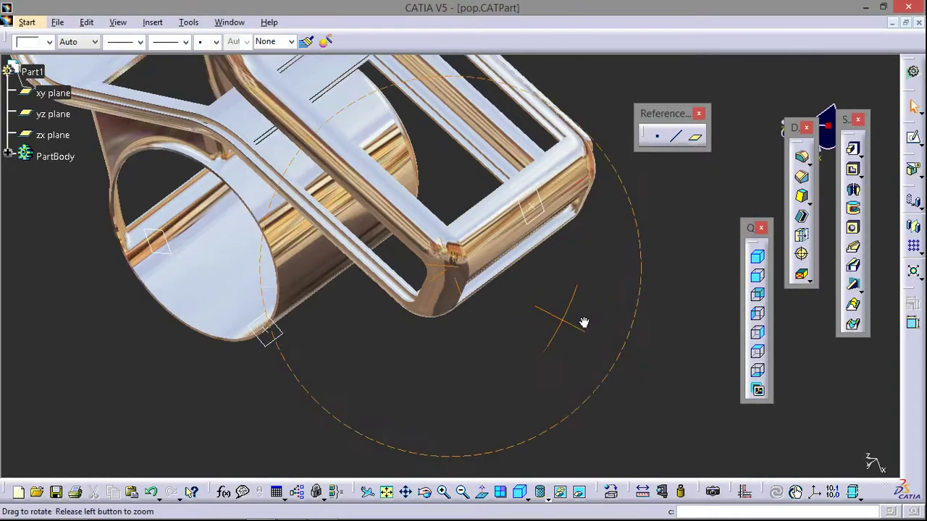
pyautogui.moveTo(560, 310); pyautogui.dragTo(494, 197, button='middle')
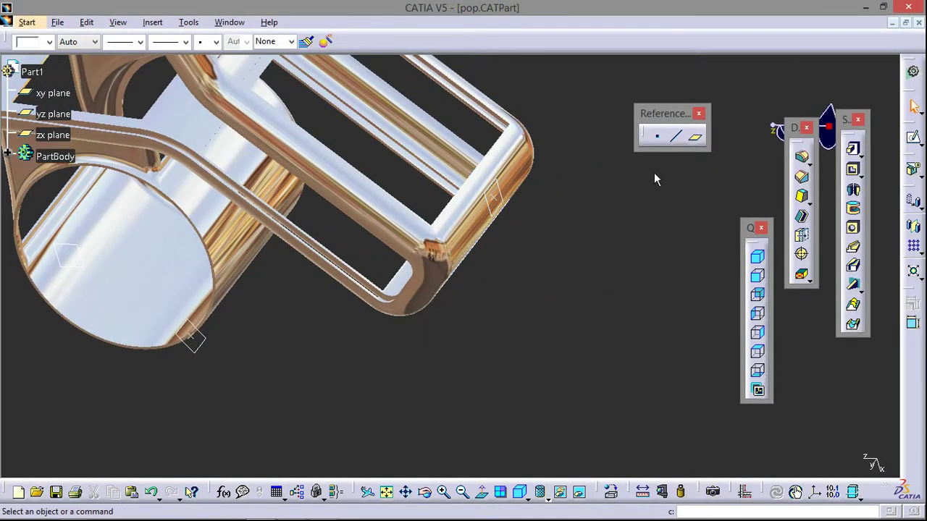
# Step: Create an Equation plane with A=5, B=7, C=3 passing through Point.7
pyautogui.click(696, 137)
pyautogui.click(695, 171)
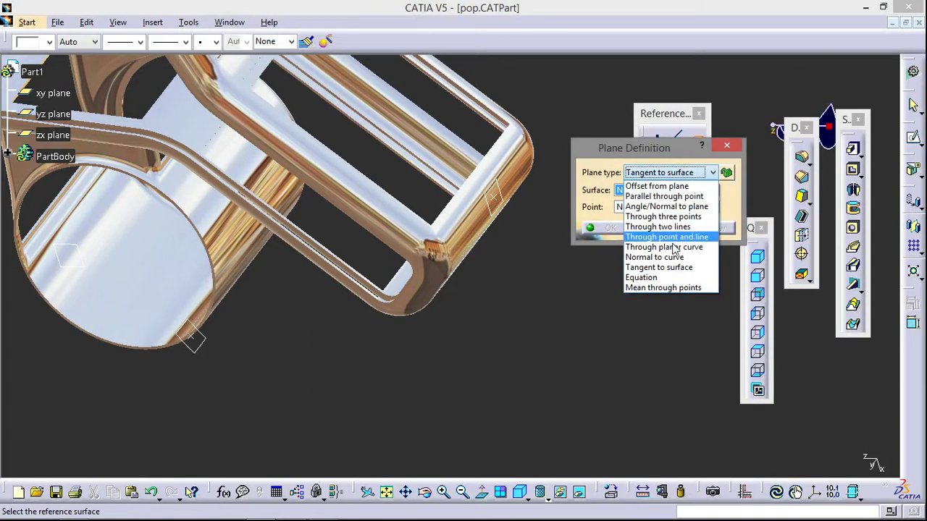
pyautogui.click(652, 272)
pyautogui.write('3')
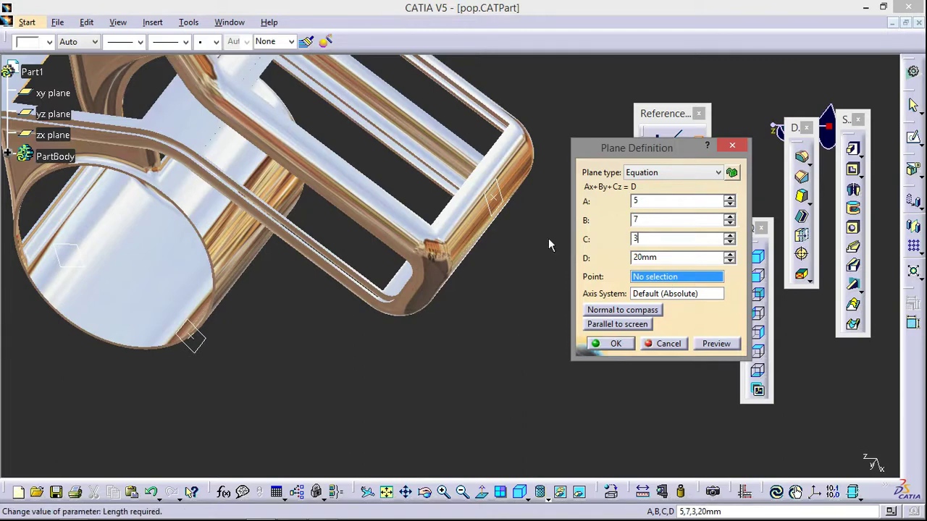
pyautogui.click(499, 197)
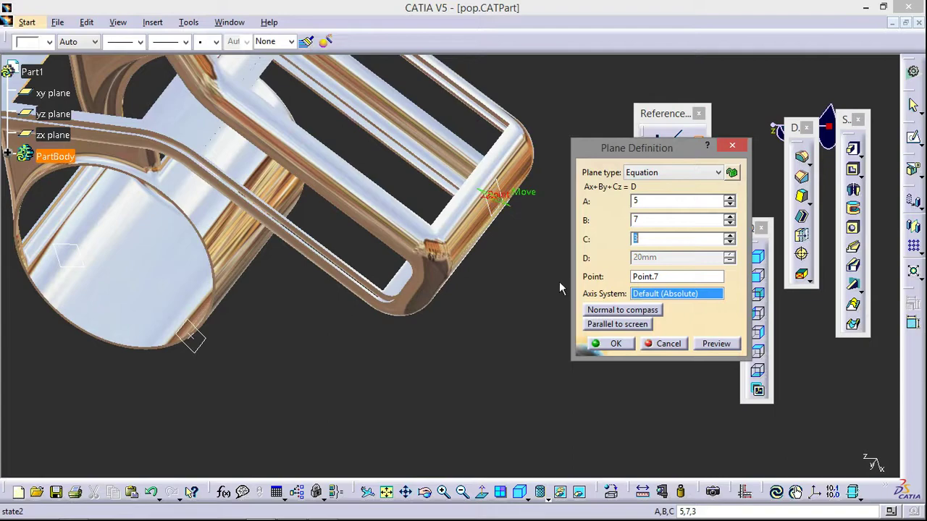
pyautogui.click(614, 344)
pyautogui.moveTo(532, 210)
pyautogui.mouseDown(button='middle')
pyautogui.moveTo(560, 188)
pyautogui.moveTo(575, 319)
pyautogui.mouseUp(button='middle')
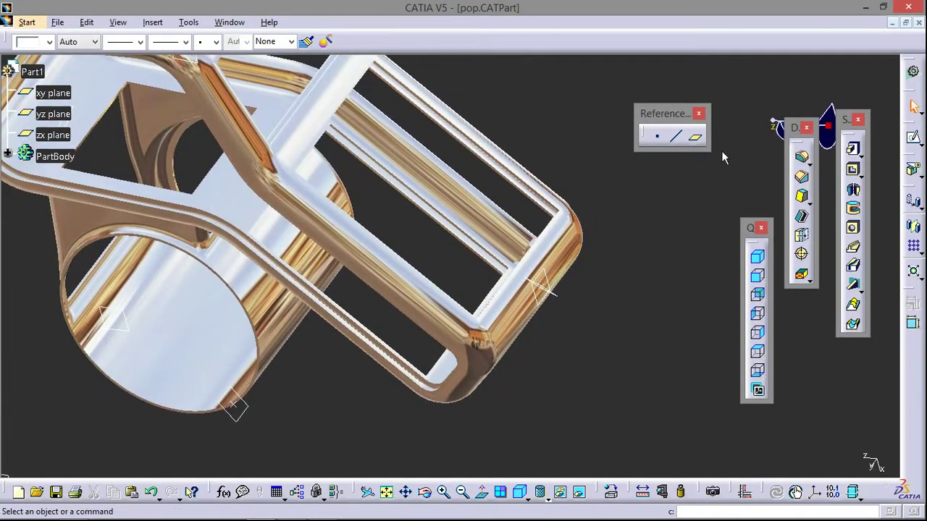
# Step: Fit a mean-through-points plane to Point.5, Point.4, Point.3, Point.7 and Point.6
pyautogui.click(695, 136)
pyautogui.click(677, 172)
pyautogui.click(656, 287)
pyautogui.moveTo(542, 140); pyautogui.dragTo(329, 273, button='middle')
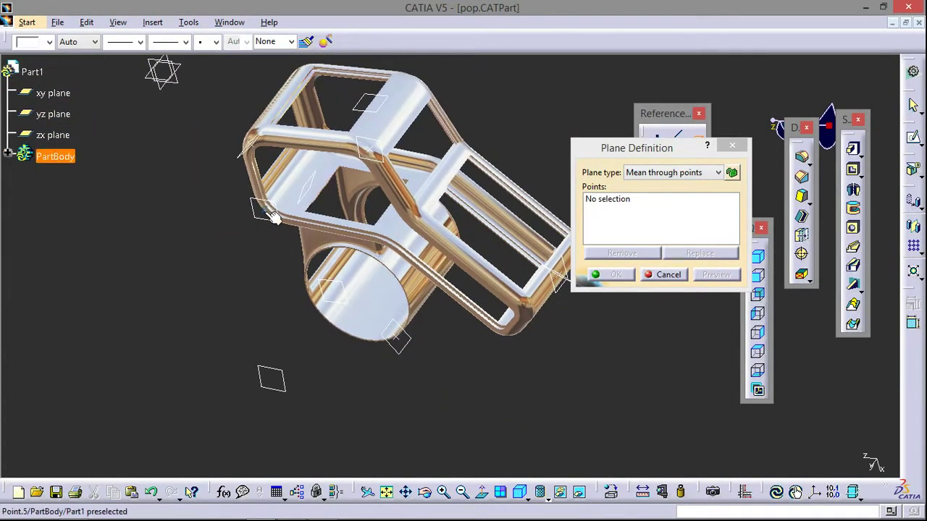
pyautogui.click(266, 206)
pyautogui.click(253, 148)
pyautogui.click(372, 150)
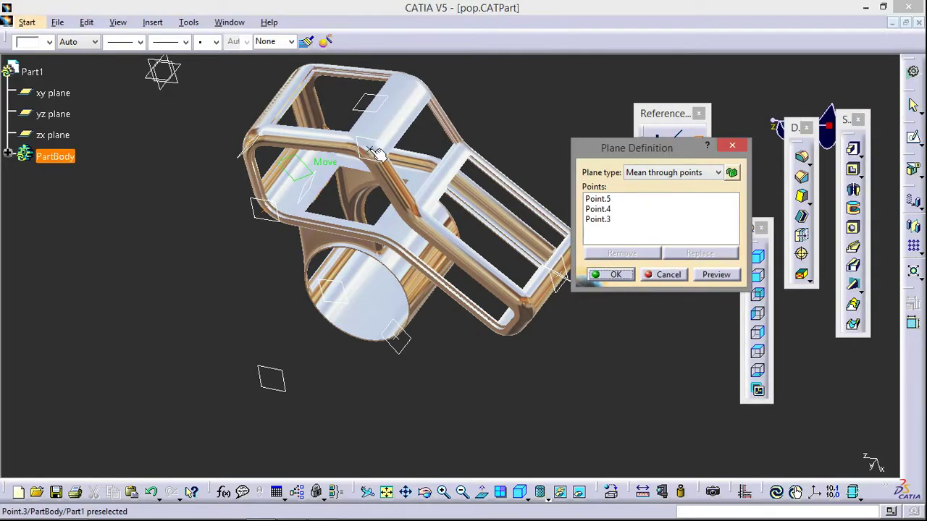
pyautogui.click(559, 275)
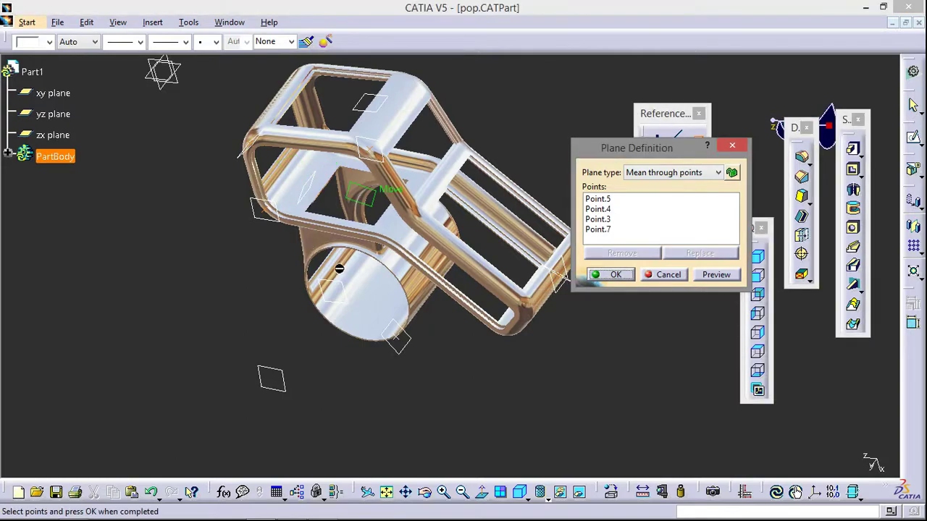
pyautogui.click(401, 341)
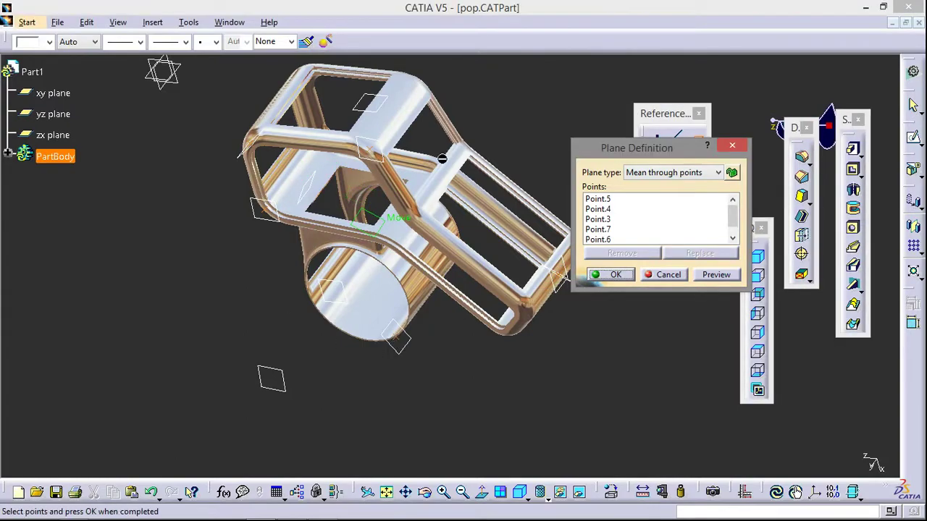
pyautogui.moveTo(284, 299)
pyautogui.mouseDown(button='middle')
pyautogui.moveTo(478, 215)
pyautogui.moveTo(468, 196)
pyautogui.moveTo(540, 276)
pyautogui.moveTo(500, 321)
pyautogui.moveTo(299, 292)
pyautogui.moveTo(425, 321)
pyautogui.moveTo(333, 194)
pyautogui.mouseUp(button='middle')
pyautogui.click(616, 279)
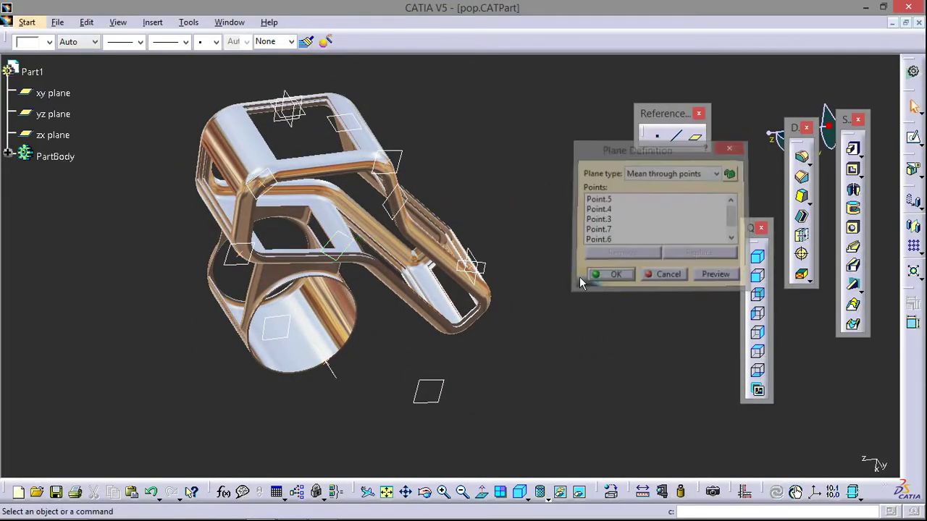
# Step: Zoom out to show the whole tubular part with all its reference planes
pyautogui.moveTo(542, 254)
pyautogui.mouseDown(button='middle')
pyautogui.moveTo(529, 308)
pyautogui.moveTo(480, 251)
pyautogui.mouseUp(button='middle')
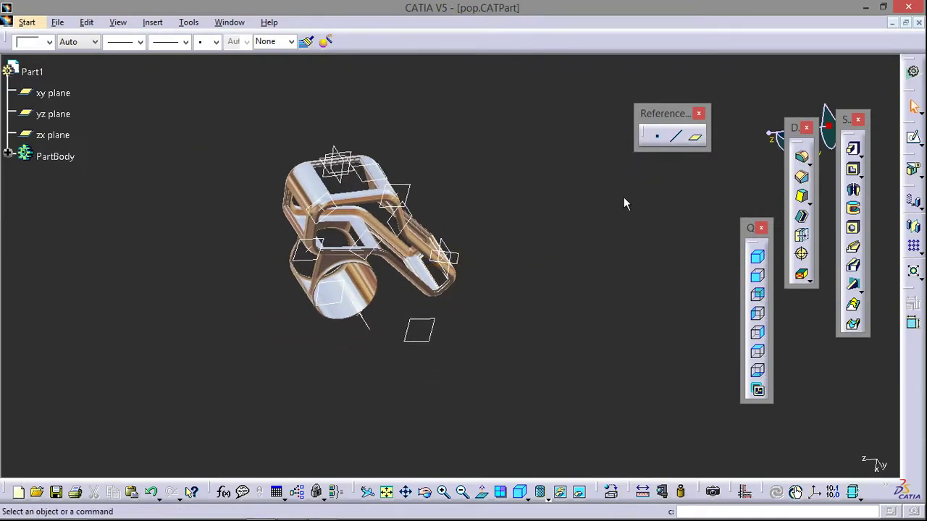